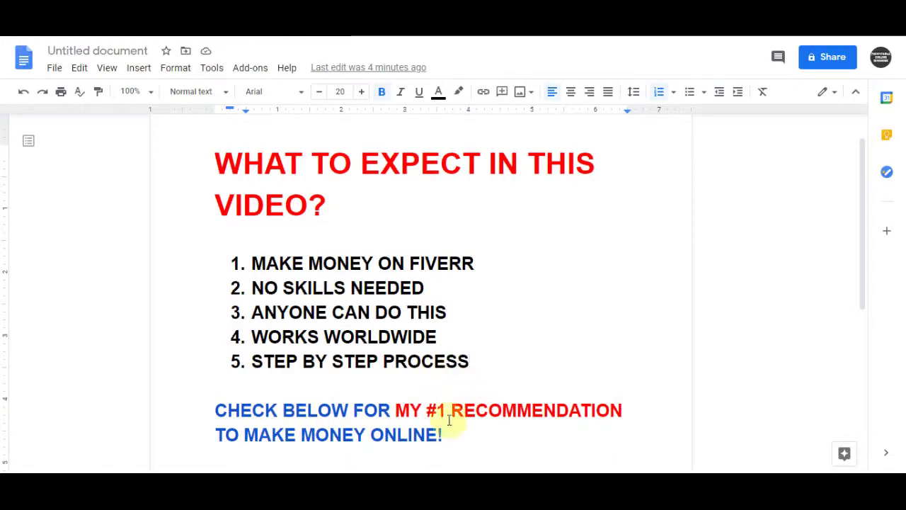
Select the phrase 'MY #1 RECOMMENDATION' in the Google Docs outline.
left_click(636, 414)
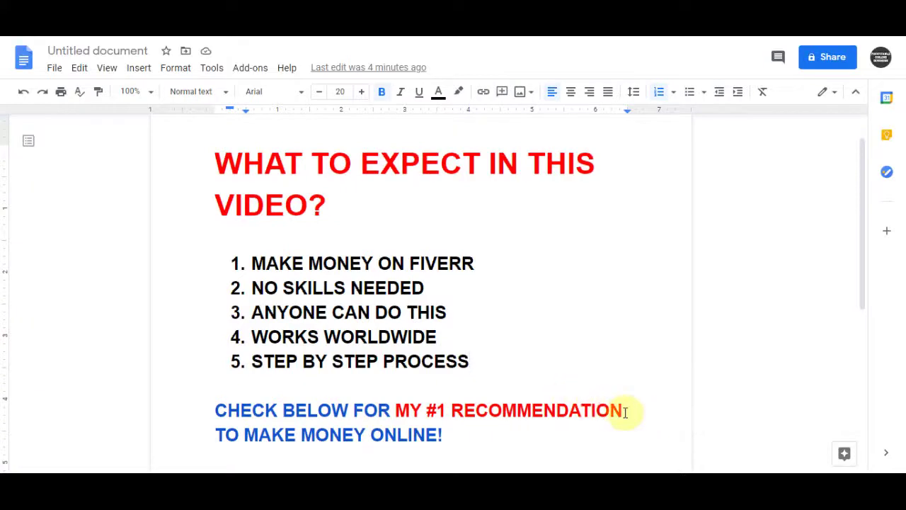
left_click_drag(636, 412, 397, 407)
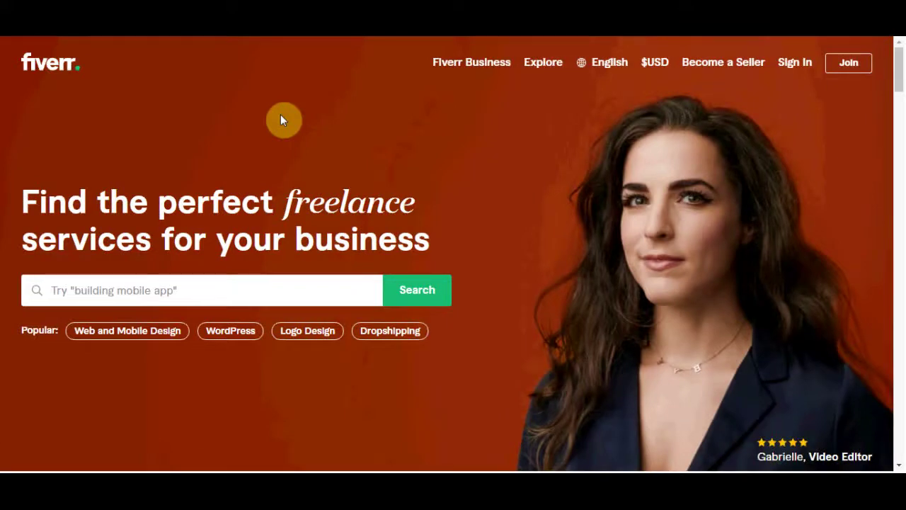
Scroll through the Fiverr homepage sections, then open the Become a Seller page.
scroll(500, 145, "down", 1)
scroll(467, 212, "down", 4)
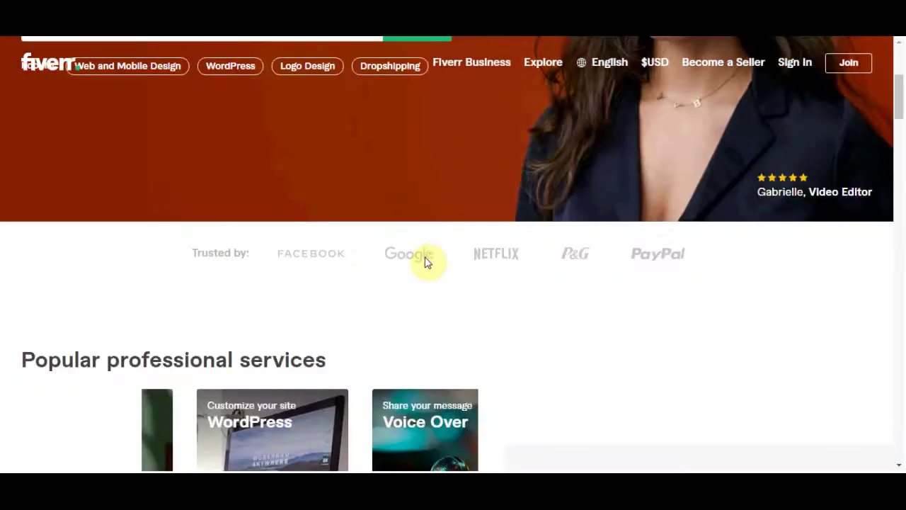
scroll(427, 262, "down", 4)
scroll(549, 244, "down", 2)
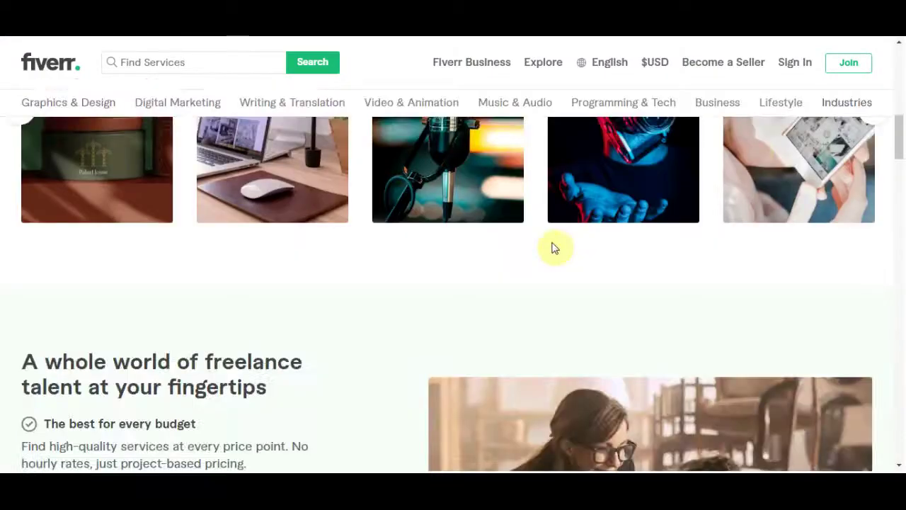
scroll(557, 250, "down", 3)
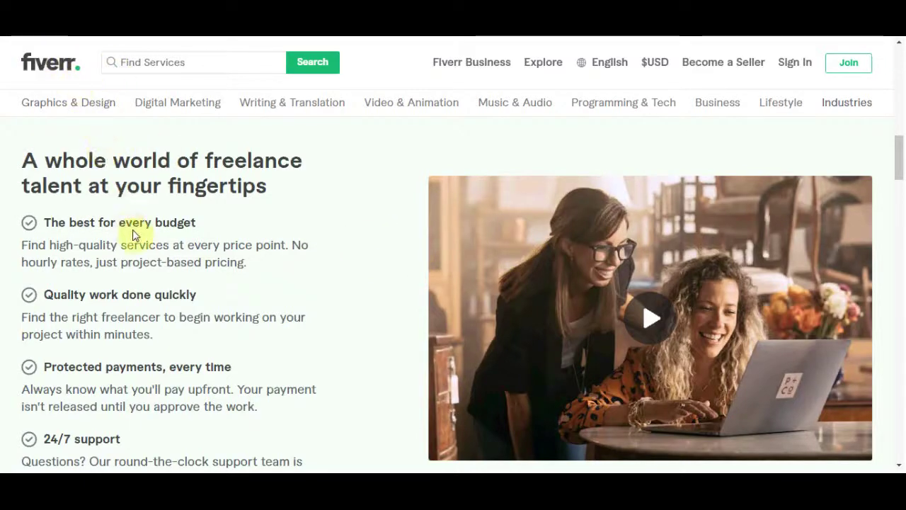
scroll(344, 259, "up", 5)
scroll(496, 273, "up", 5)
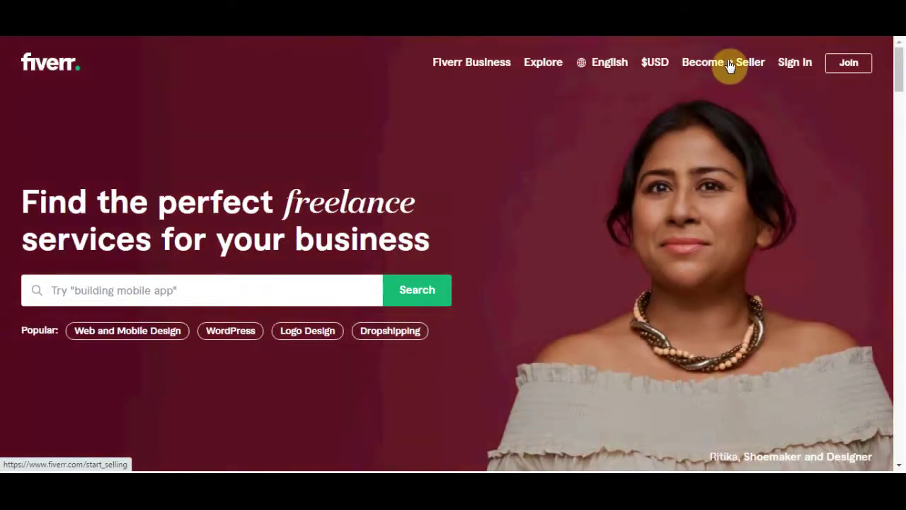
left_click(729, 66)
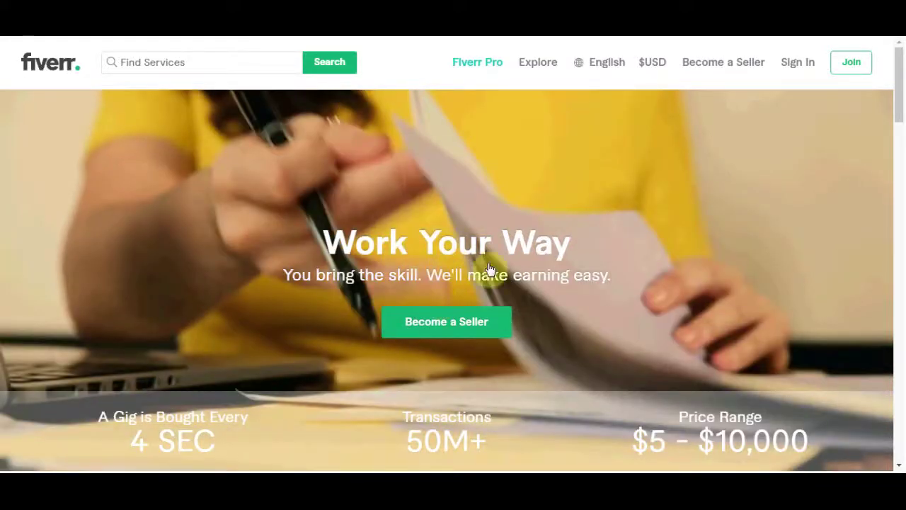
Read down the 'Work Your Way' seller page and bring up the Get Started sign-up dialog.
scroll(524, 264, "down", 1)
scroll(424, 243, "down", 2)
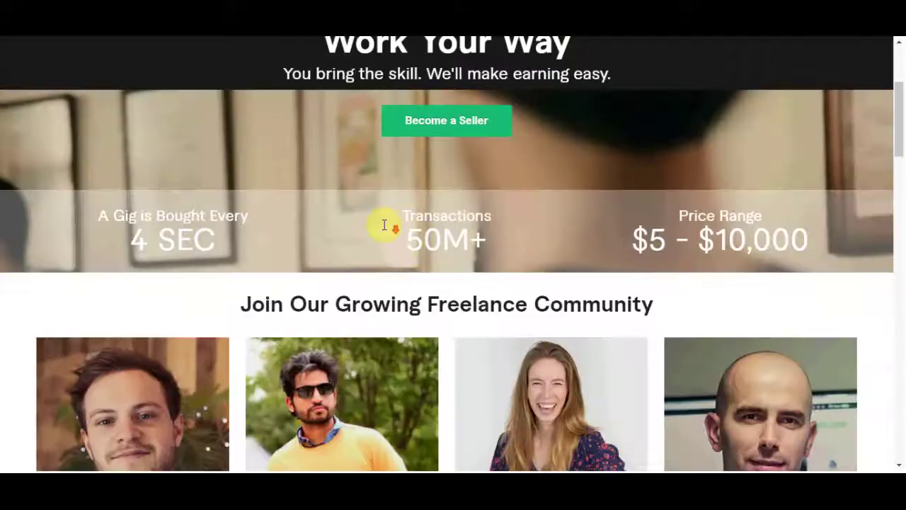
scroll(3, 221, "down", 3)
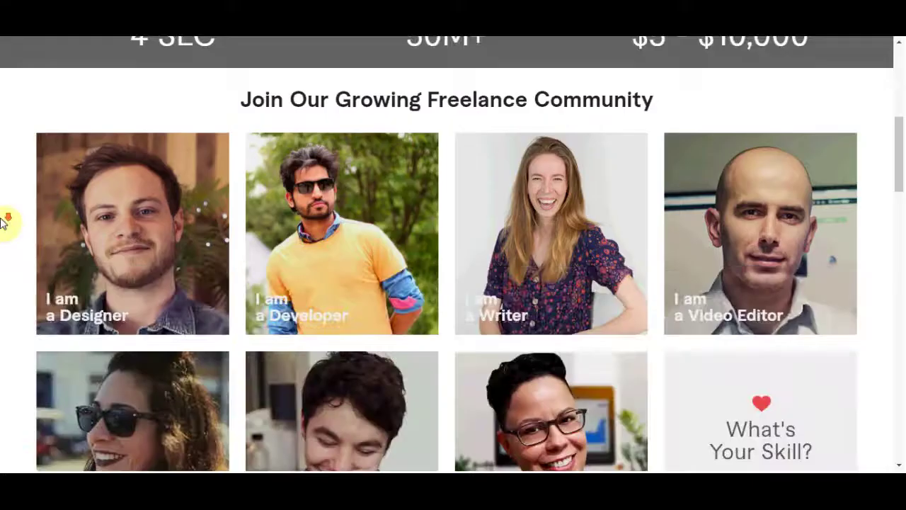
scroll(113, 328, "down", 5)
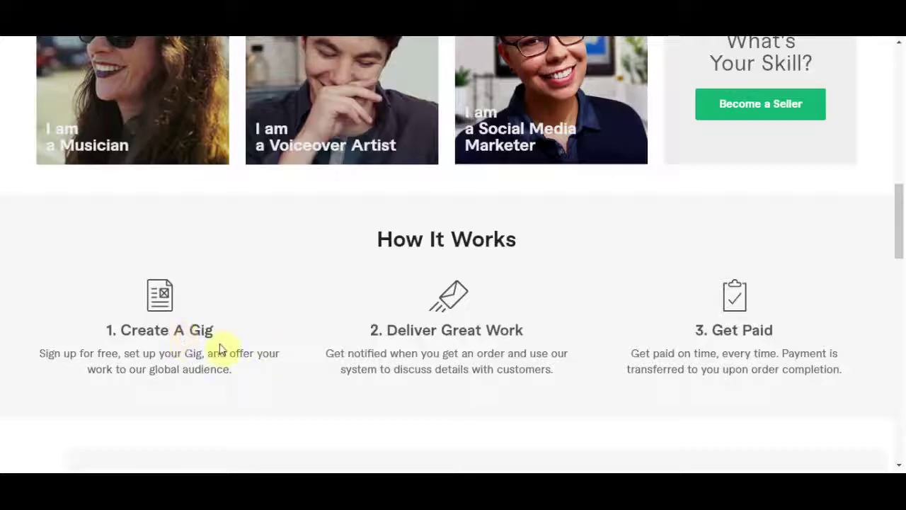
scroll(639, 324, "down", 2)
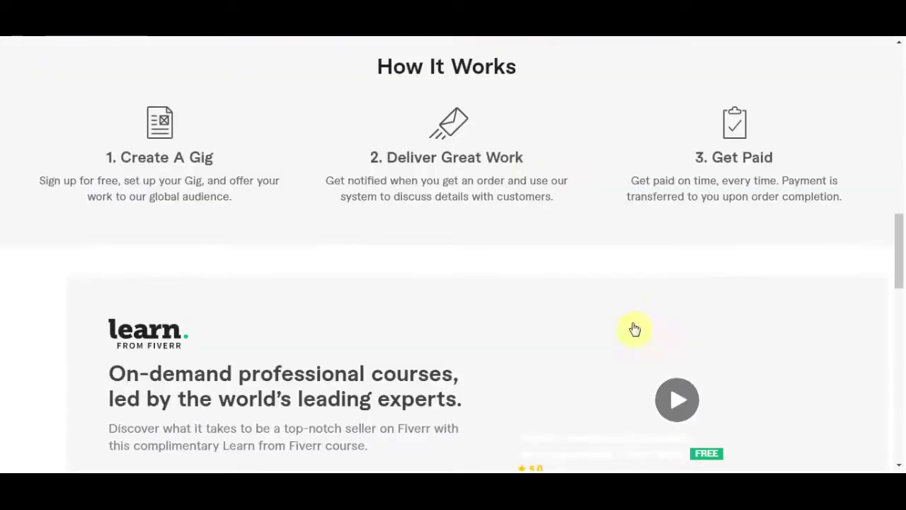
scroll(196, 227, "down", 4)
scroll(398, 190, "down", 4)
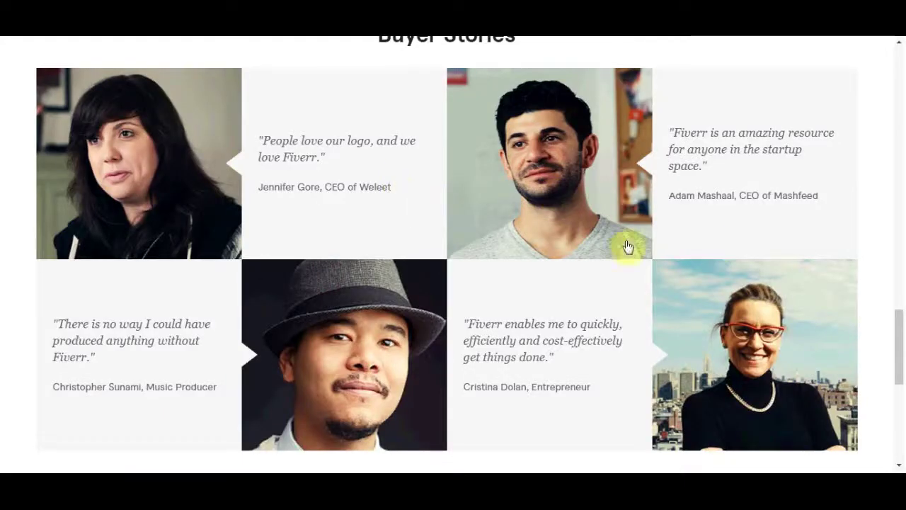
scroll(552, 248, "down", 10)
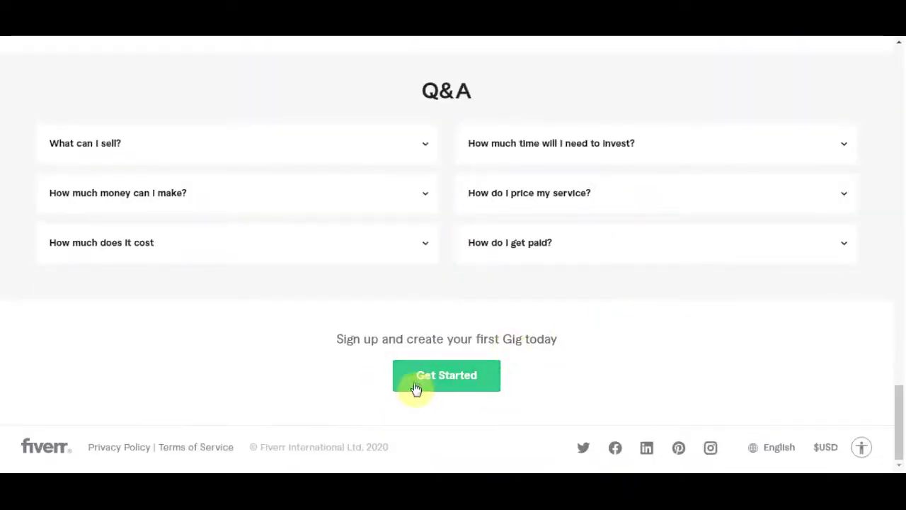
left_click(452, 384)
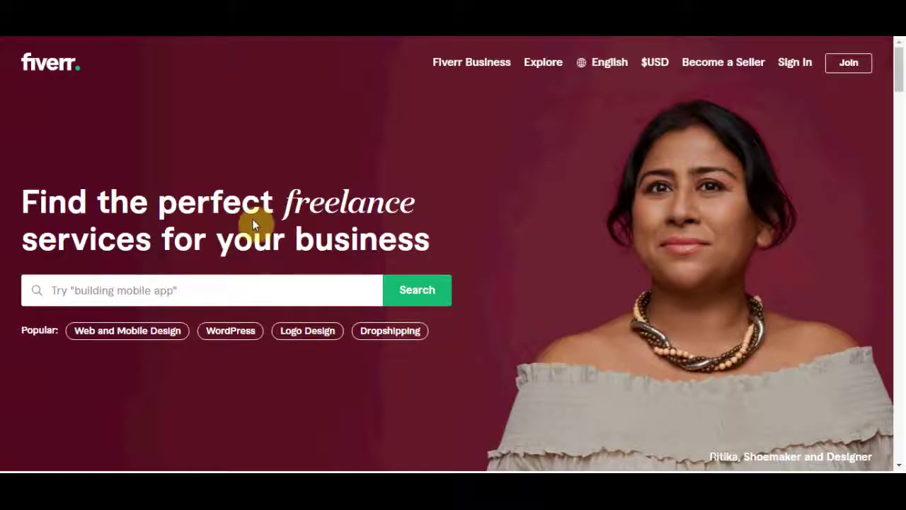
Search Fiverr for 'youtube intro'.
left_click(143, 287)
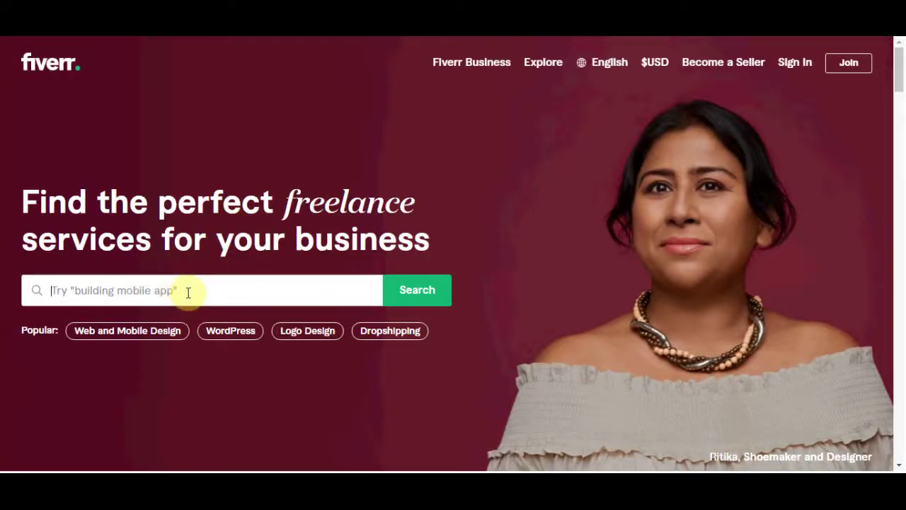
type("y")
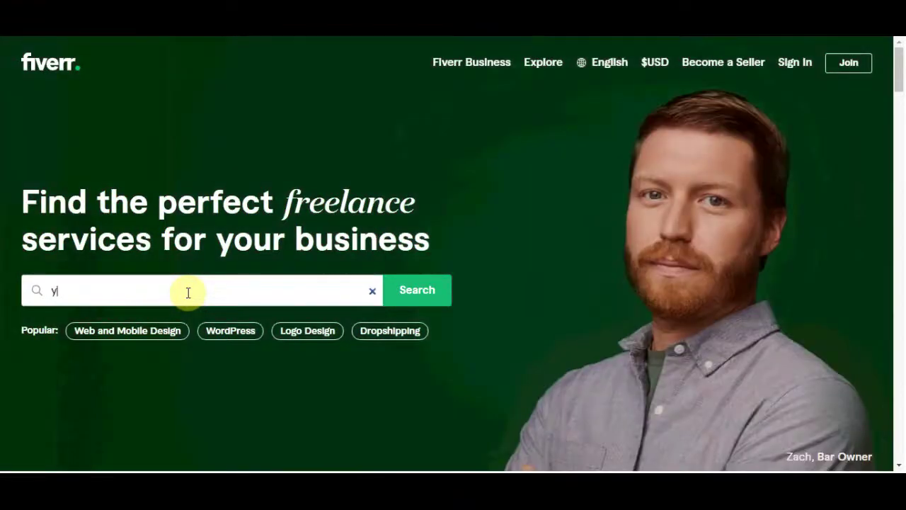
type("outube ")
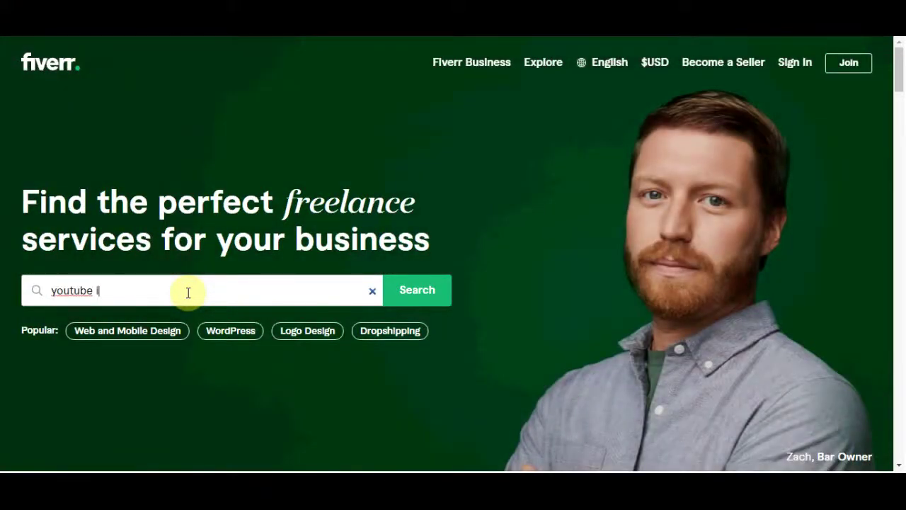
type("intro")
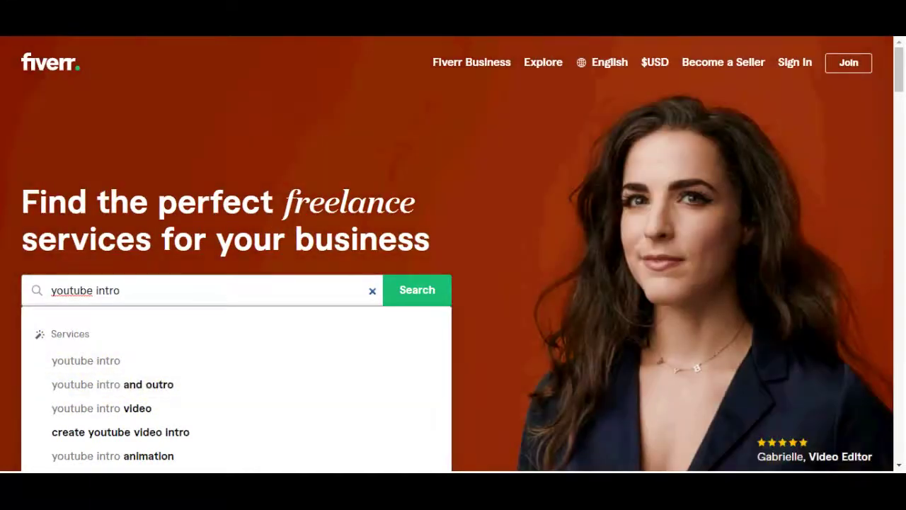
key("Return")
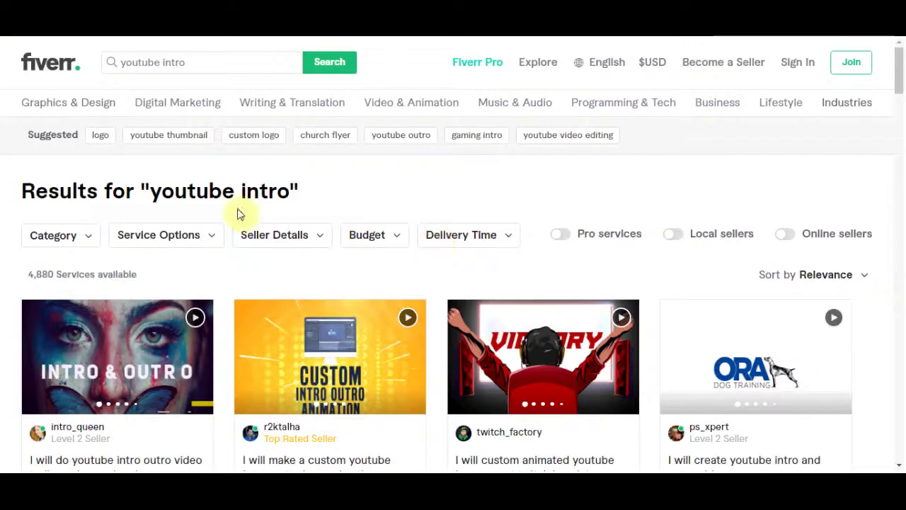
Highlight the results heading, then scroll through the youtube intro gig cards.
left_click_drag(322, 195, 8, 181)
left_click(356, 187)
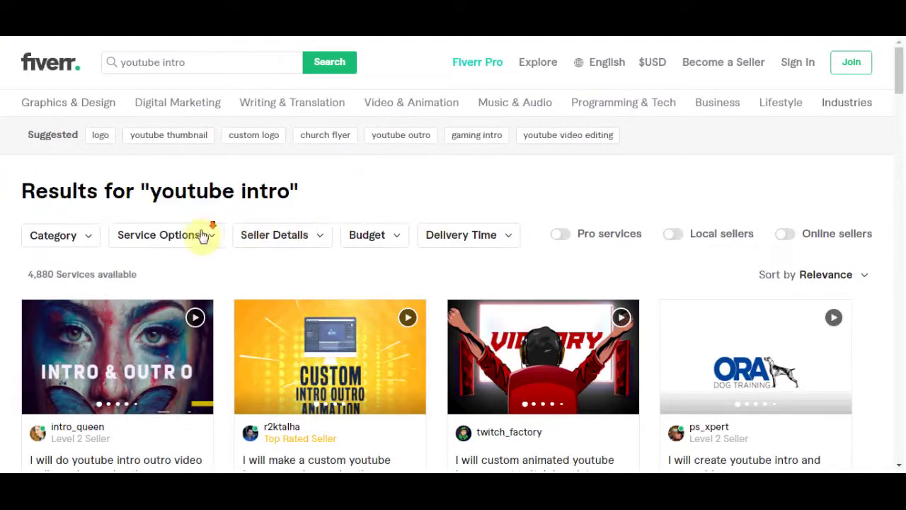
scroll(170, 259, "down", 1)
scroll(277, 382, "down", 1)
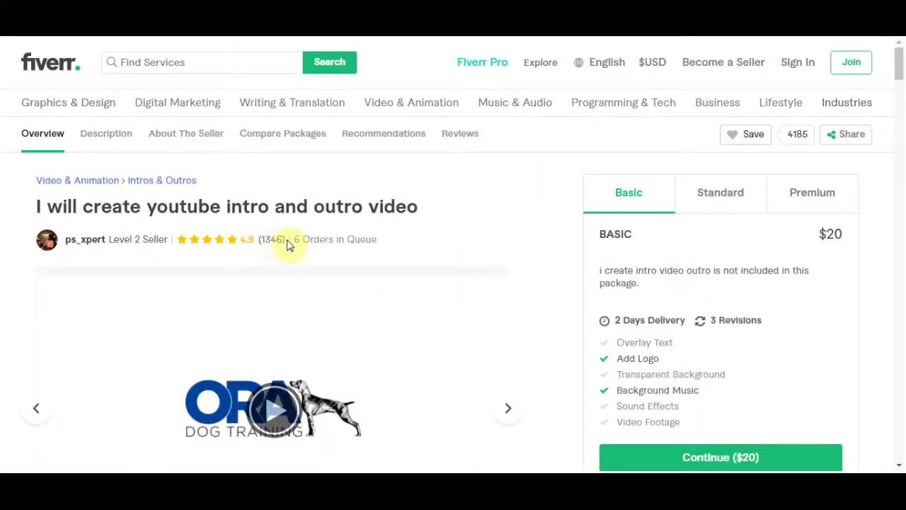
Check the gig's review count and compare its Standard and $45 Premium packages.
left_click_drag(386, 246, 429, 248)
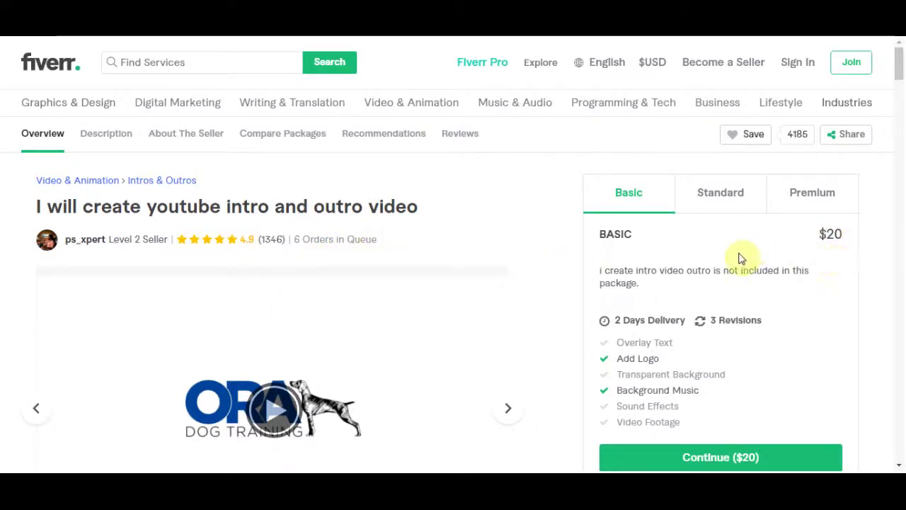
left_click(738, 203)
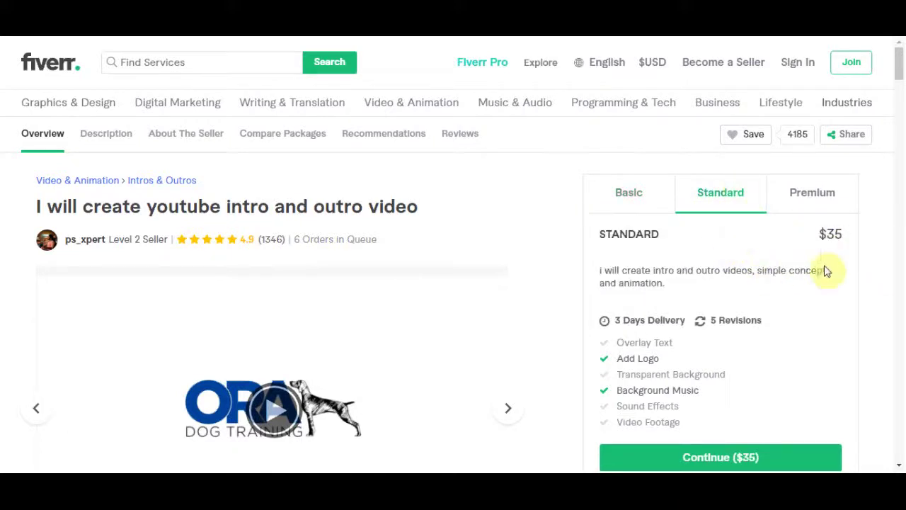
left_click(799, 195)
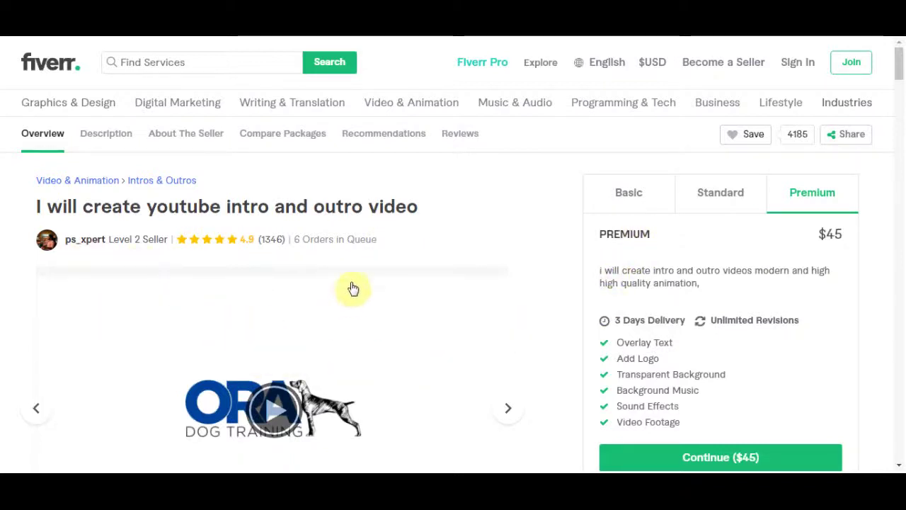
scroll(314, 301, "down", 7)
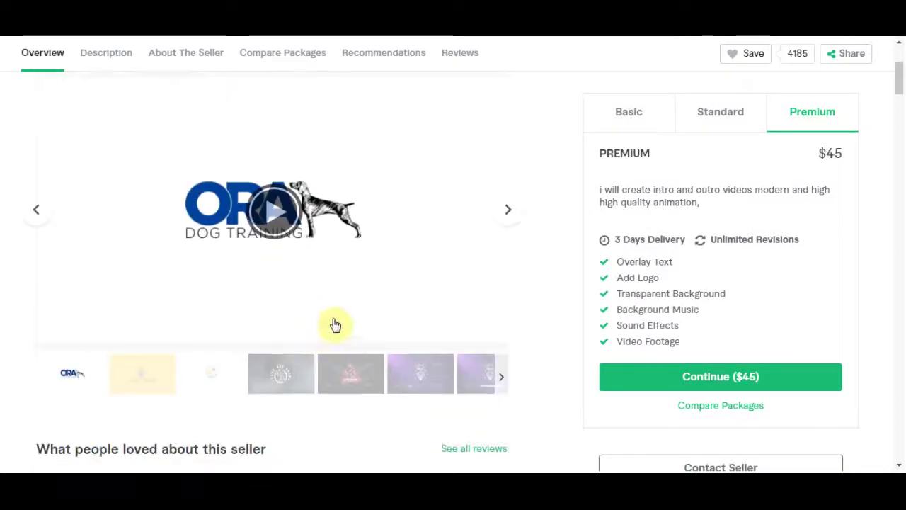
scroll(399, 301, "down", 5)
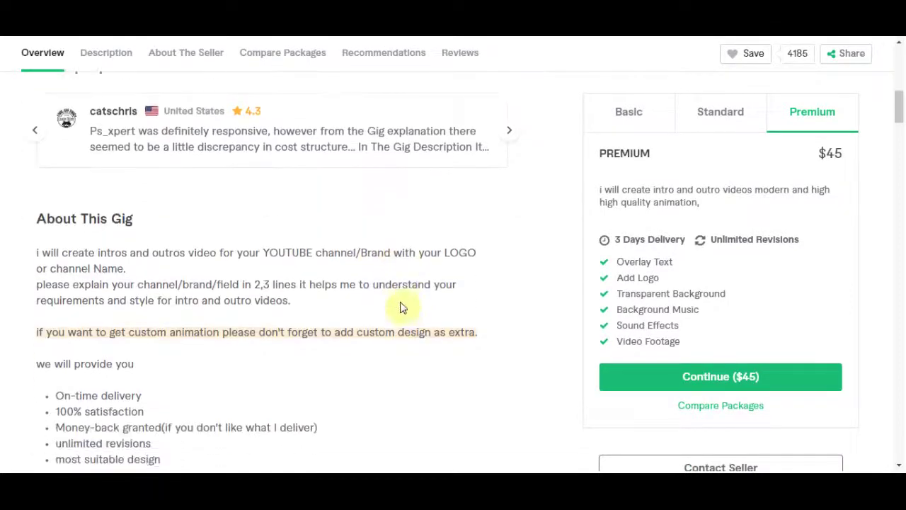
scroll(407, 304, "up", 6)
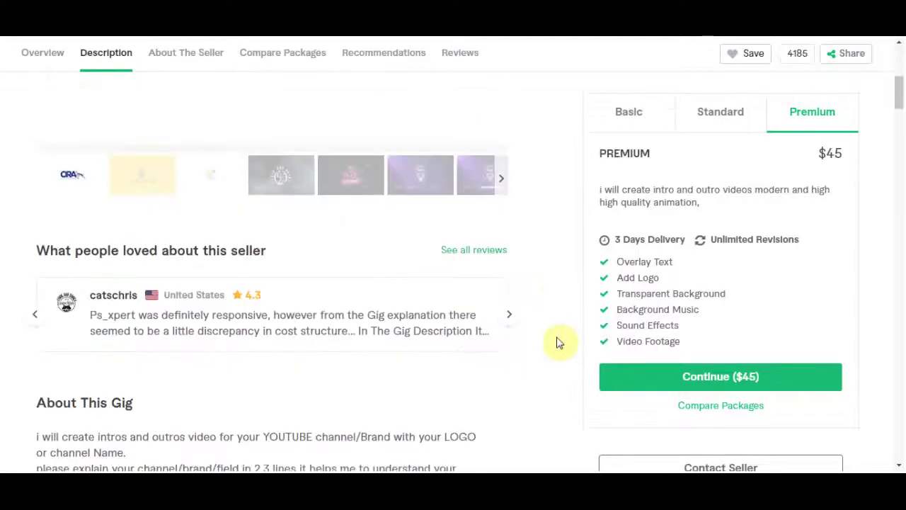
scroll(556, 342, "up", 5)
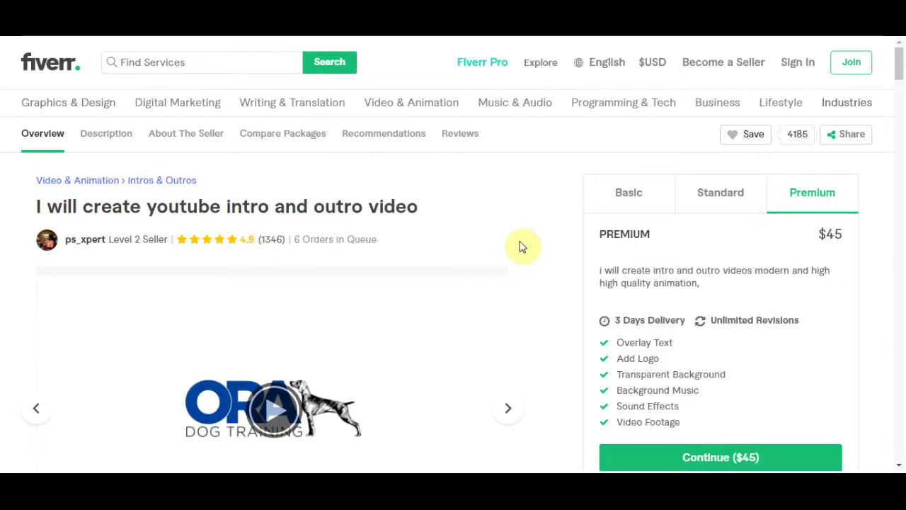
Go back to the 'youtube intro' results and scroll through the first rows of gigs.
key("alt+Left")
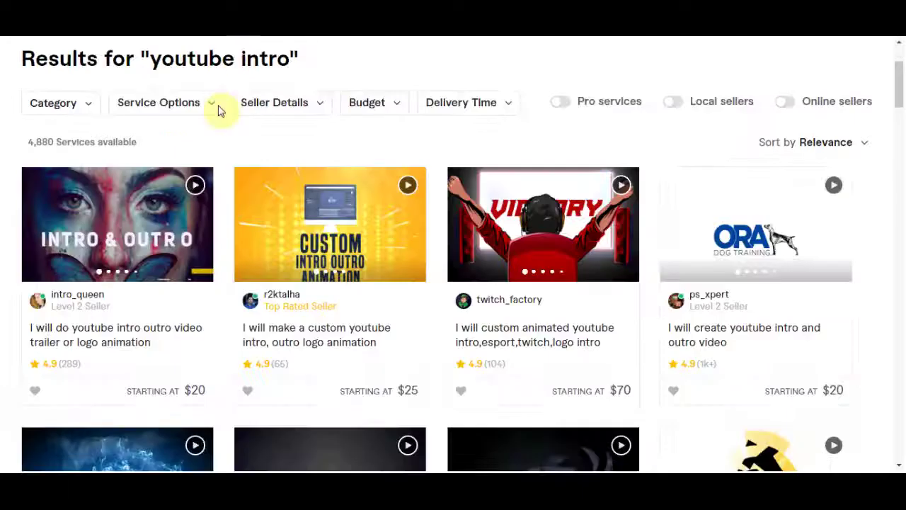
scroll(754, 304, "down", 1)
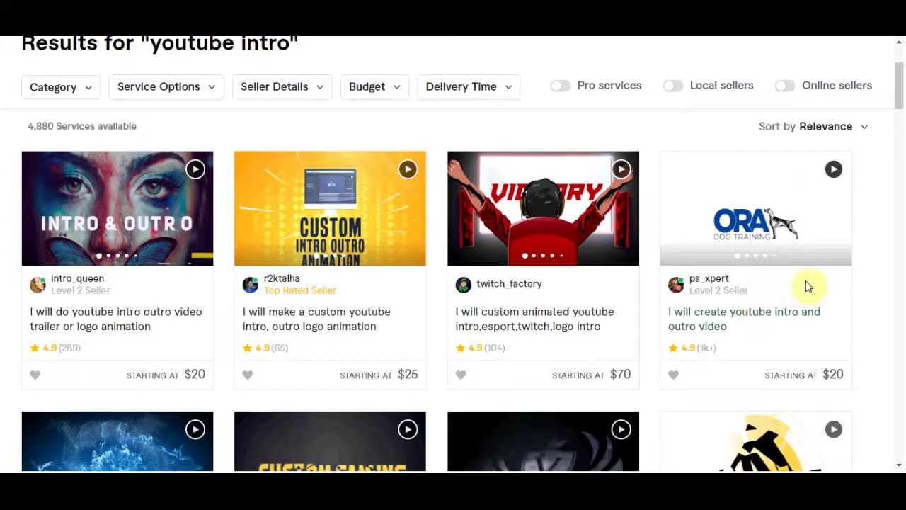
scroll(807, 294, "down", 3)
scroll(453, 353, "up", 1)
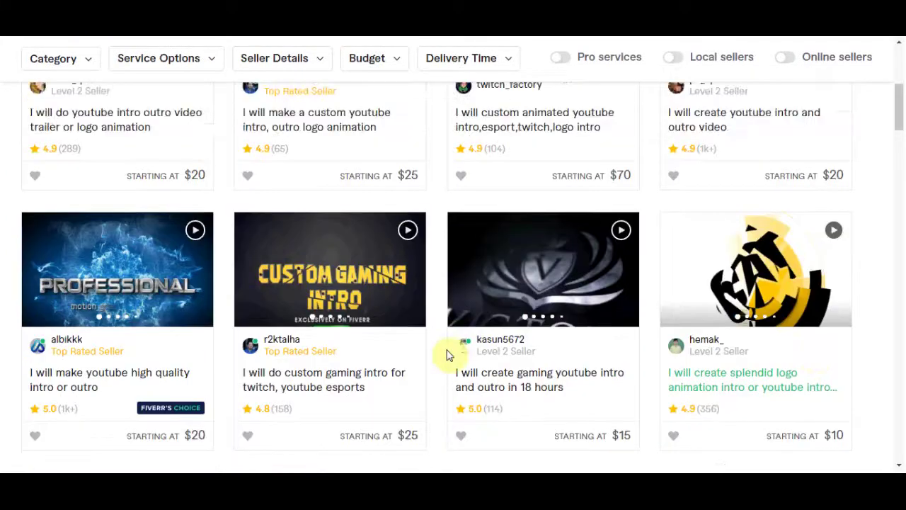
scroll(21, 385, "up", 4)
scroll(85, 396, "down", 1)
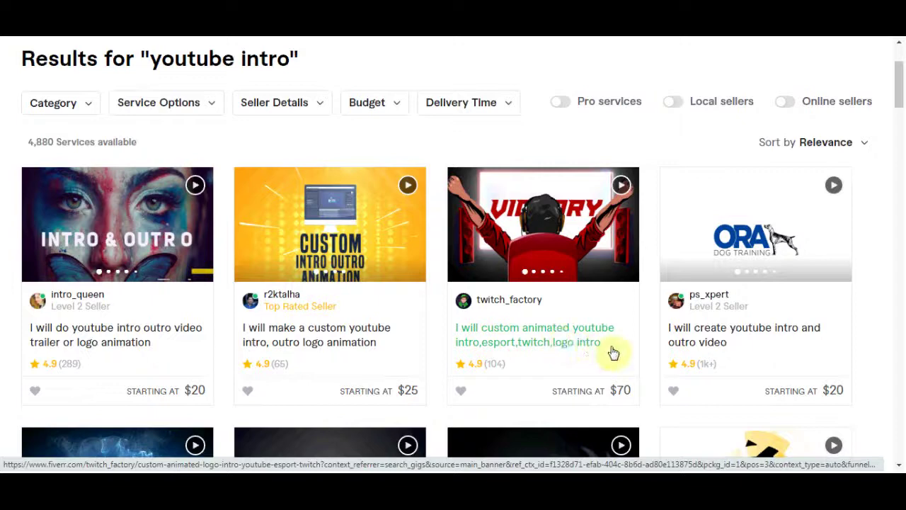
Open the $70 custom animated esports intro gig and view its Standard package.
left_click(623, 401)
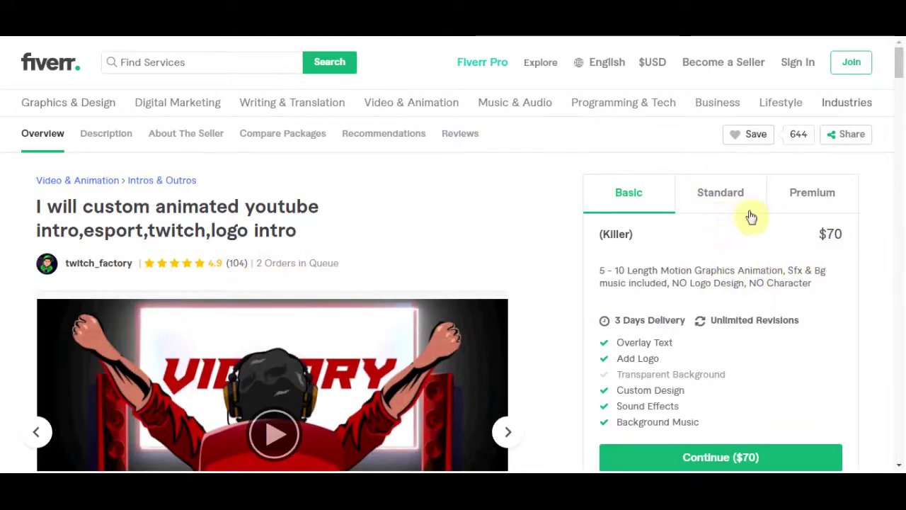
scroll(757, 209, "down", 1)
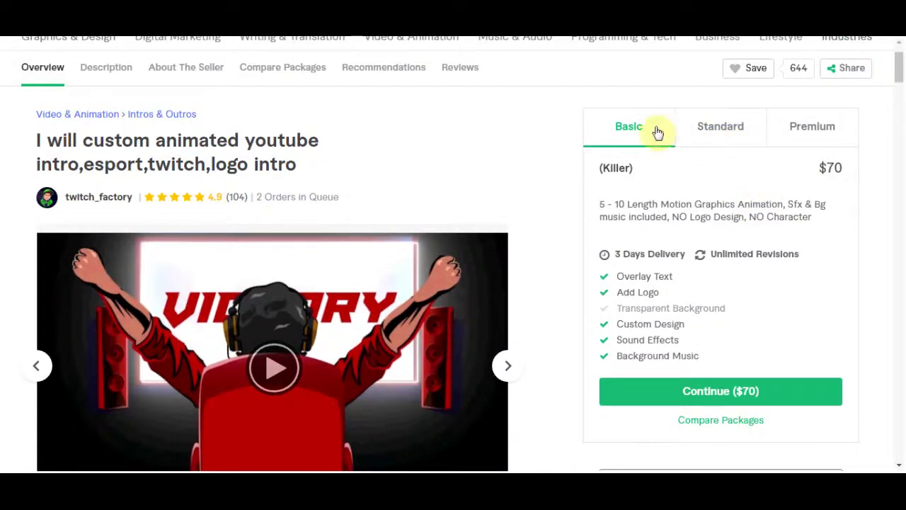
left_click(729, 131)
scroll(783, 125, "down", 1)
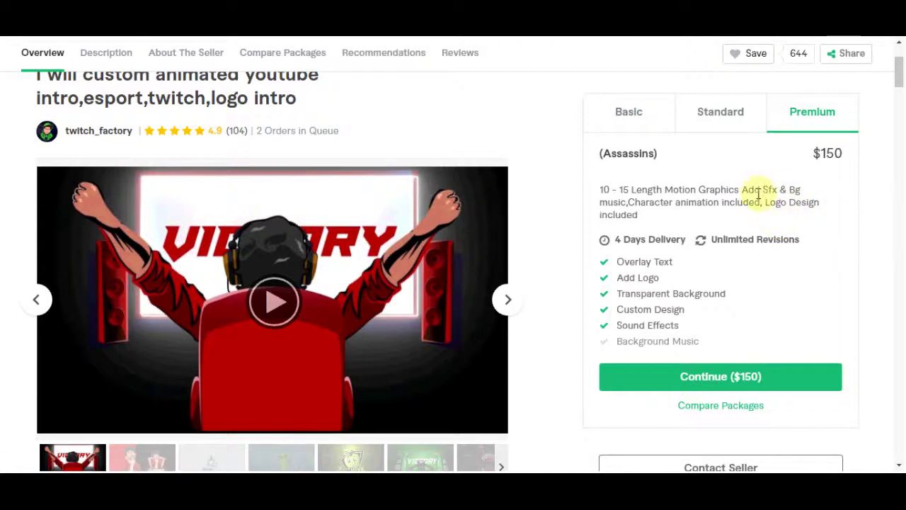
scroll(546, 203, "up", 1)
Highlight the orders-in-queue text and scroll through the About This Gig description.
left_click_drag(341, 205, 274, 194)
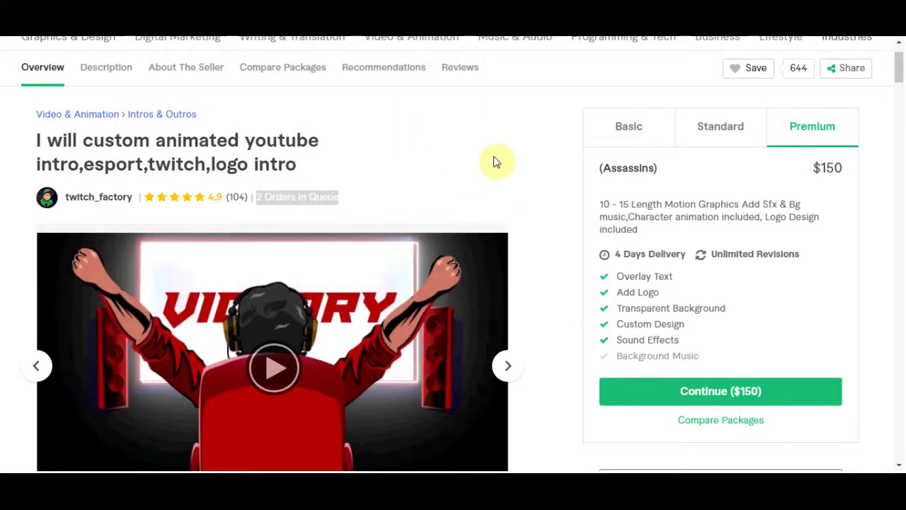
scroll(566, 213, "down", 6)
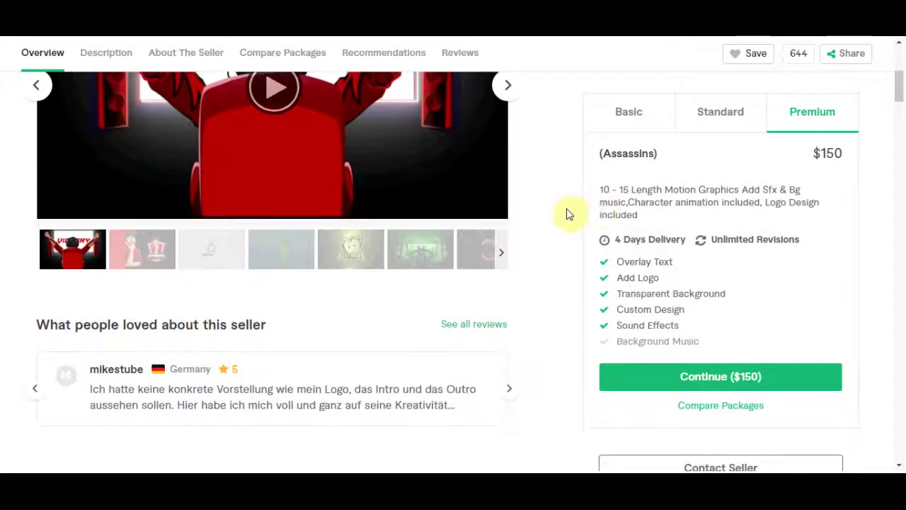
scroll(239, 227, "down", 3)
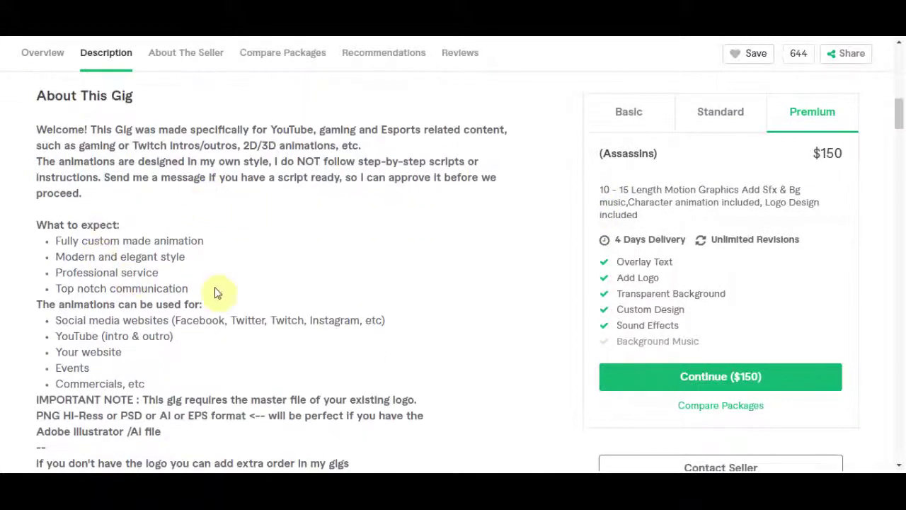
scroll(185, 290, "down", 5)
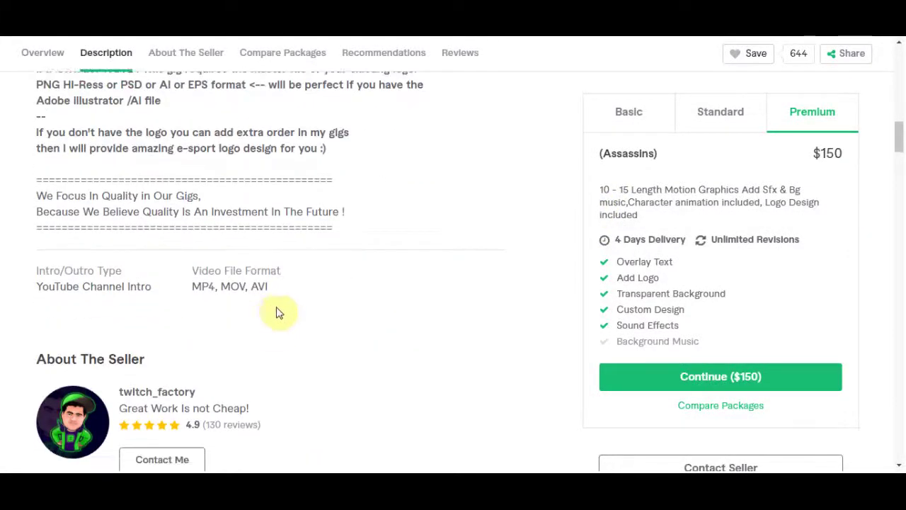
scroll(280, 314, "up", 1)
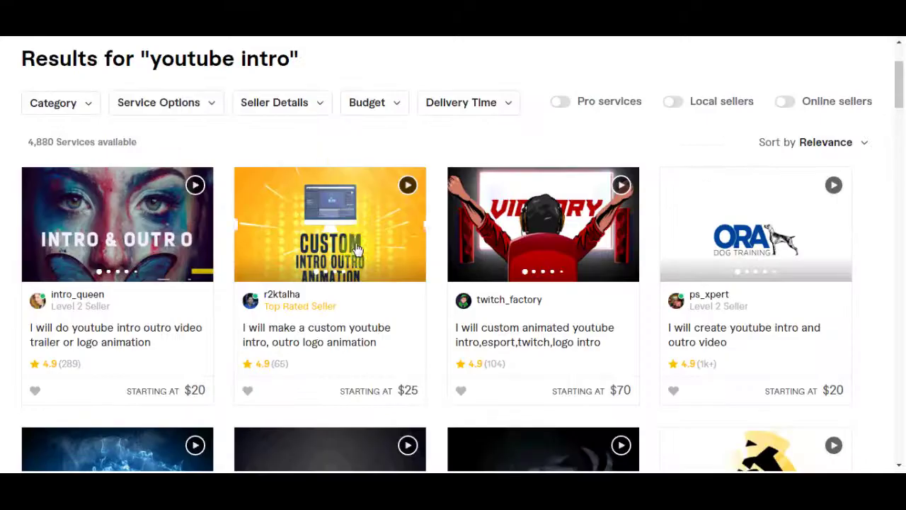
Scroll down through several rows of youtube intro gigs and their prices, then back to the top.
scroll(354, 259, "down", 3)
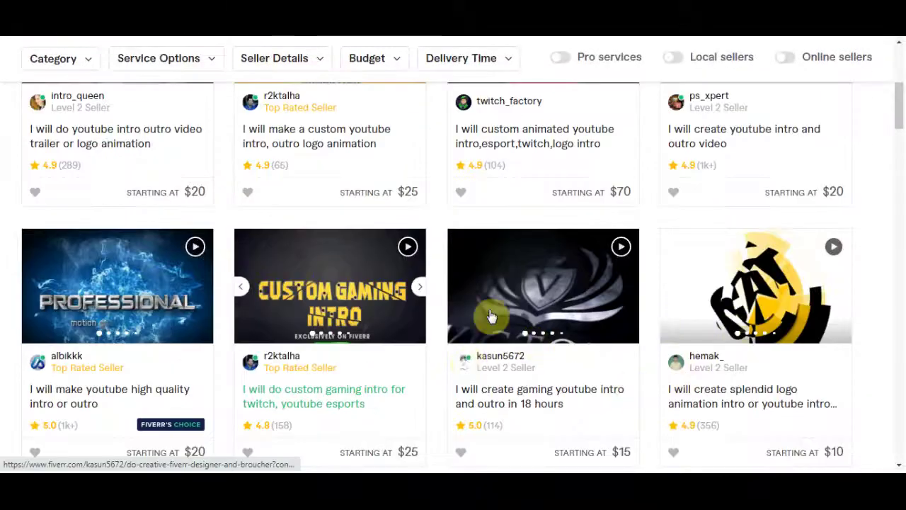
scroll(132, 323, "down", 2)
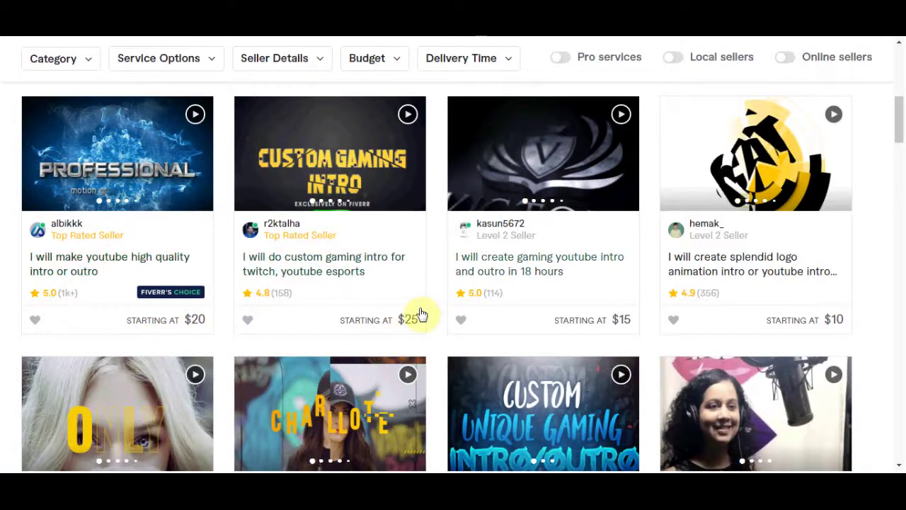
scroll(138, 347, "down", 3)
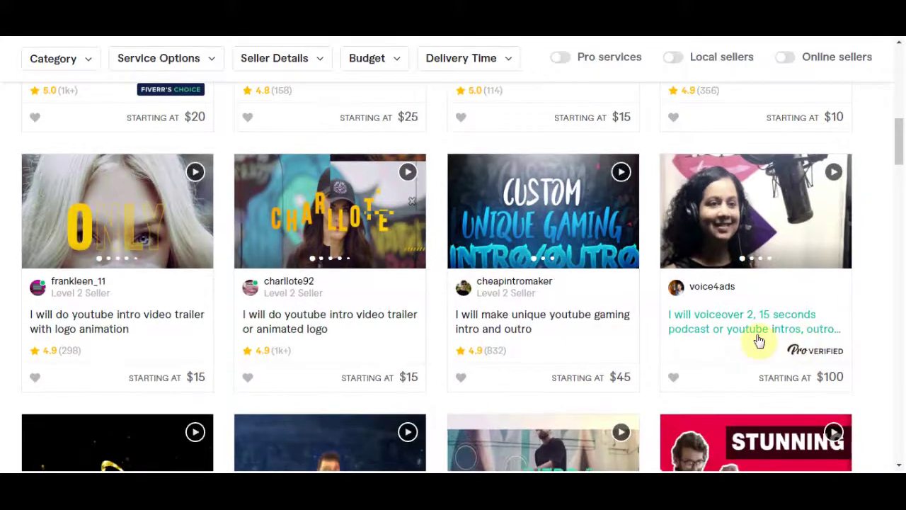
scroll(609, 322, "down", 1)
scroll(365, 318, "down", 1)
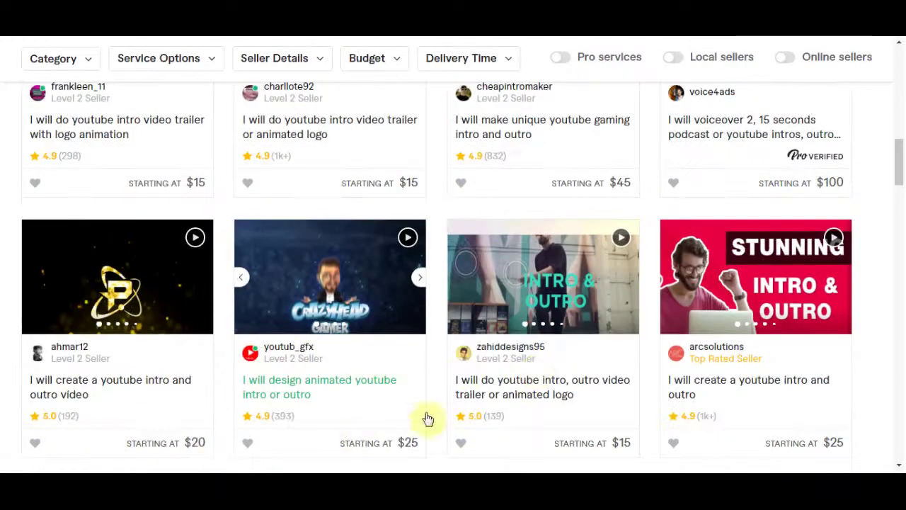
scroll(740, 309, "down", 1)
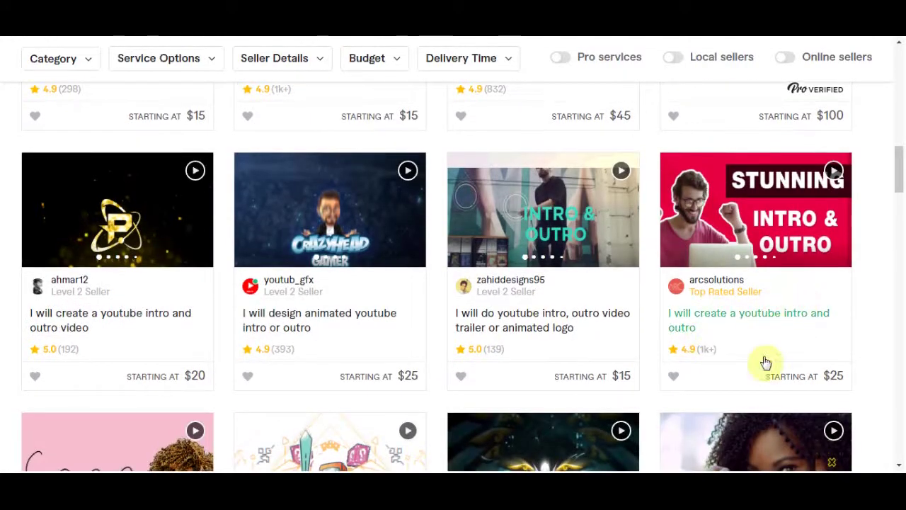
scroll(772, 357, "down", 1)
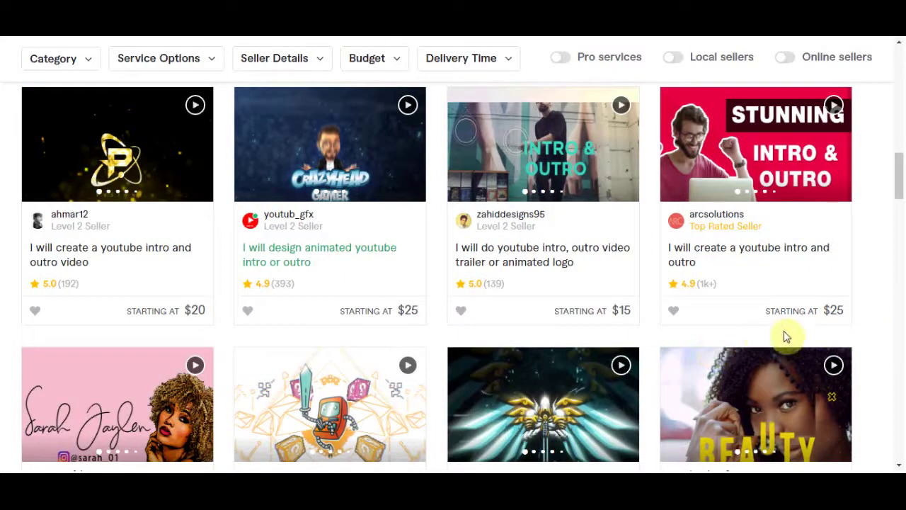
scroll(566, 283, "down", 2)
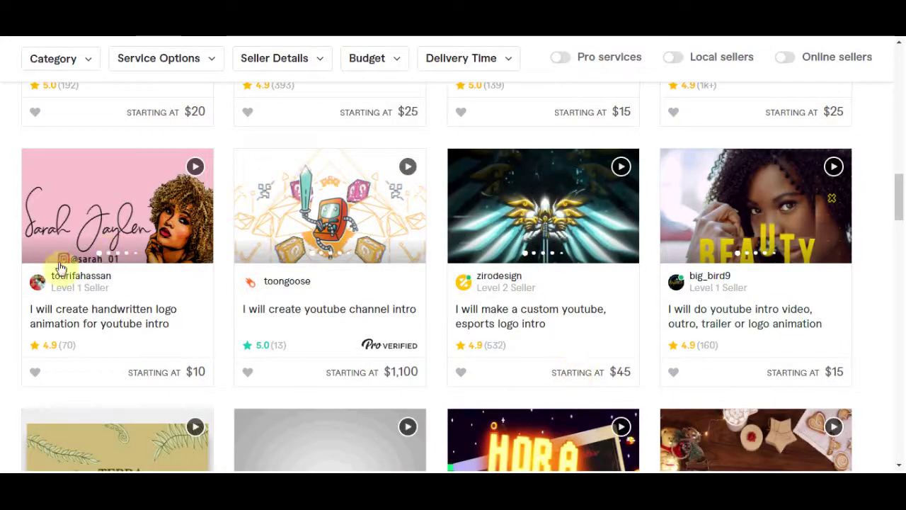
scroll(399, 249, "down", 1)
scroll(566, 333, "down", 1)
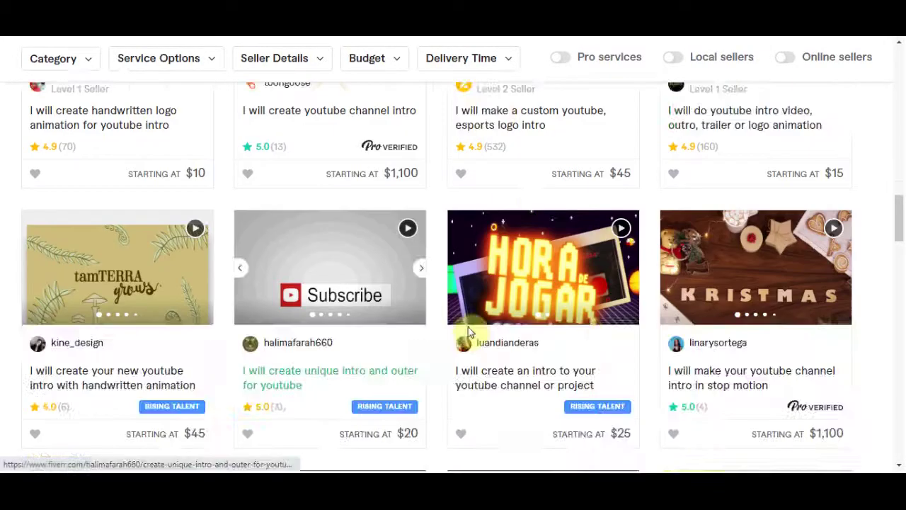
scroll(586, 297, "up", 4)
scroll(496, 219, "up", 7)
scroll(473, 238, "up", 4)
scroll(492, 344, "up", 2)
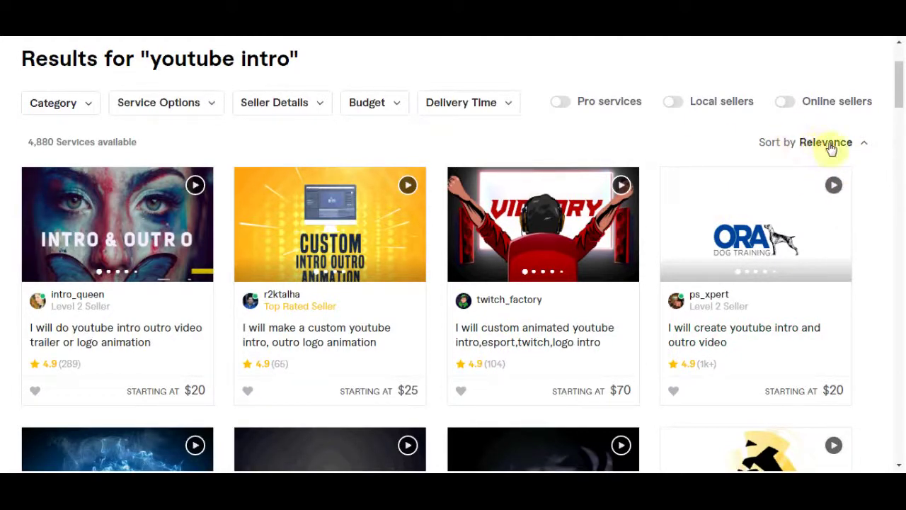
Sort the youtube intro results by Best Selling and scroll the first rows.
left_click(872, 144)
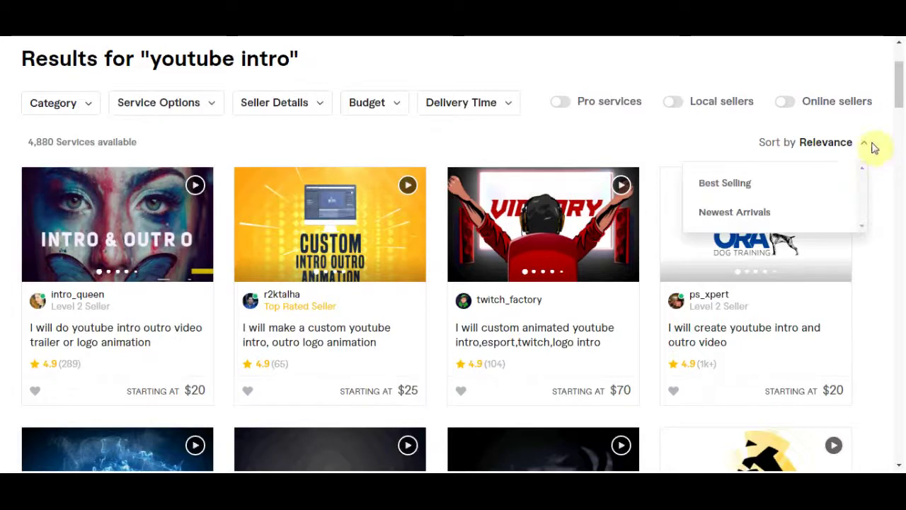
left_click(730, 185)
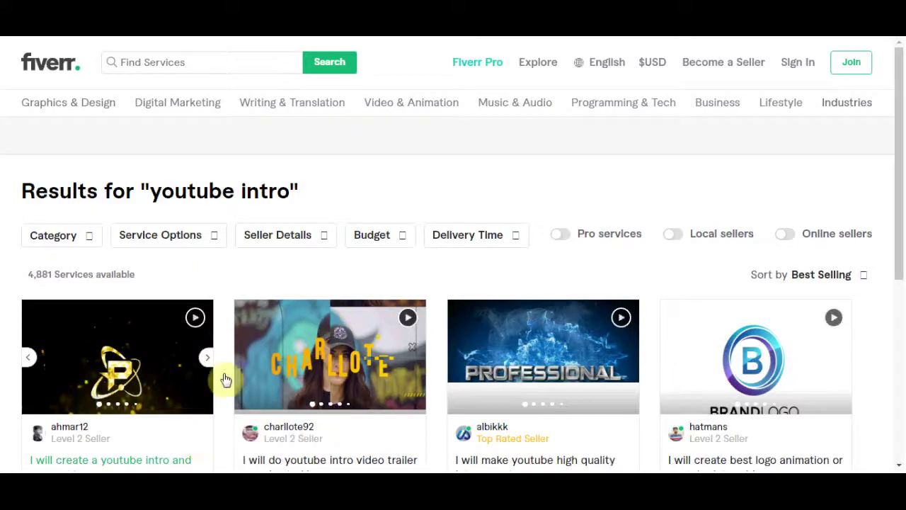
scroll(116, 347, "down", 2)
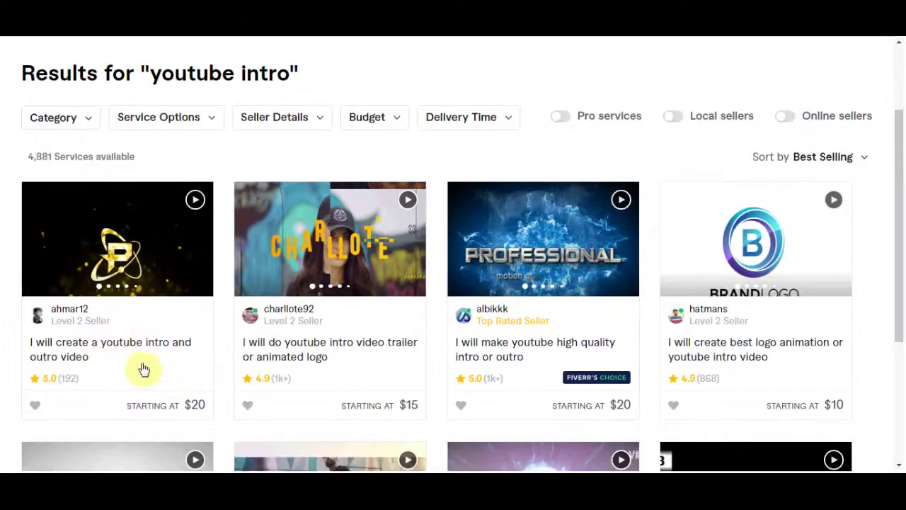
scroll(305, 332, "down", 1)
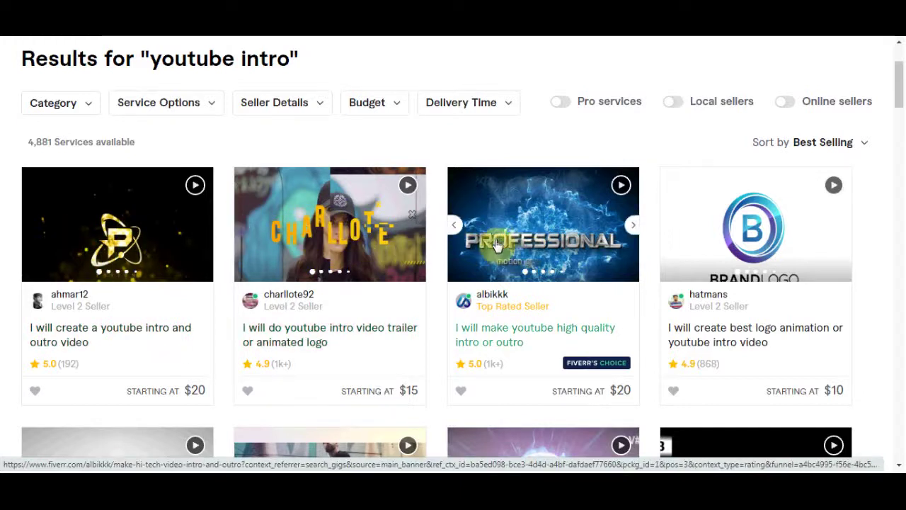
Scroll further through the Best Selling intro gigs, then back up toward the heading.
scroll(495, 233, "down", 2)
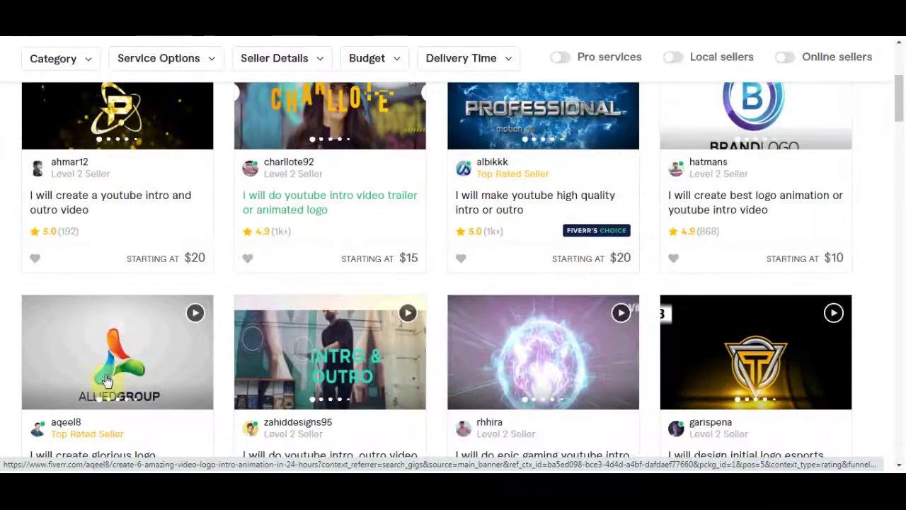
scroll(219, 365, "down", 1)
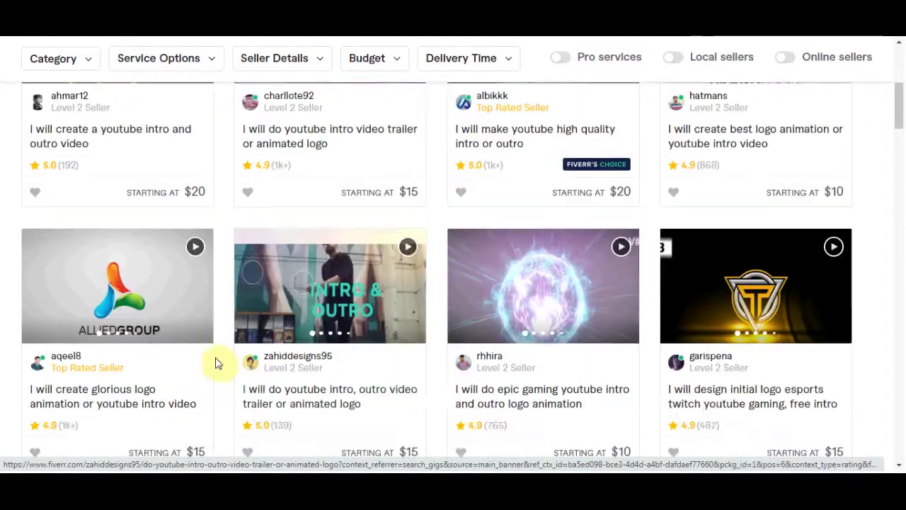
scroll(382, 376, "down", 3)
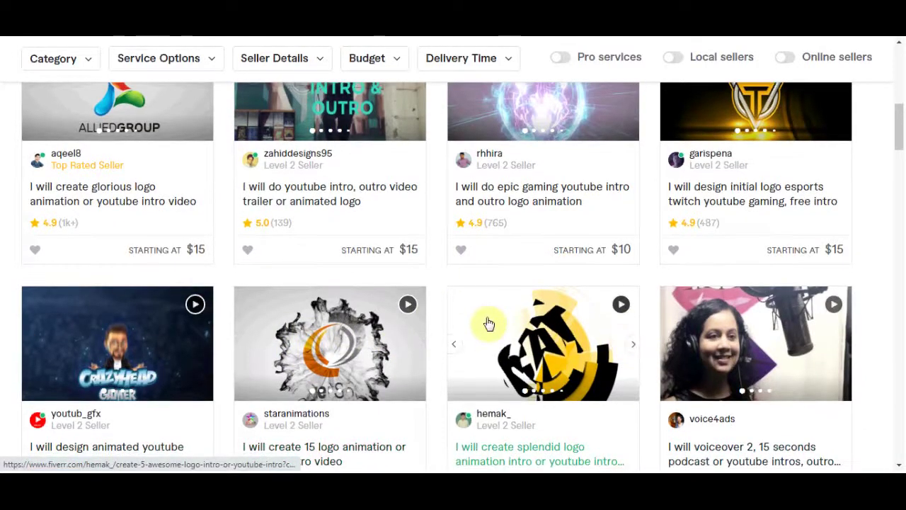
scroll(495, 322, "down", 2)
scroll(517, 320, "down", 2)
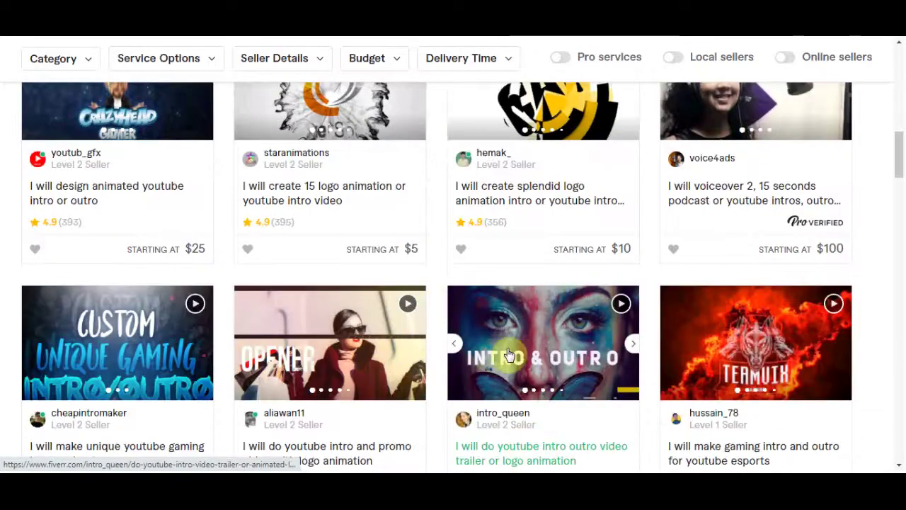
scroll(518, 350, "up", 10)
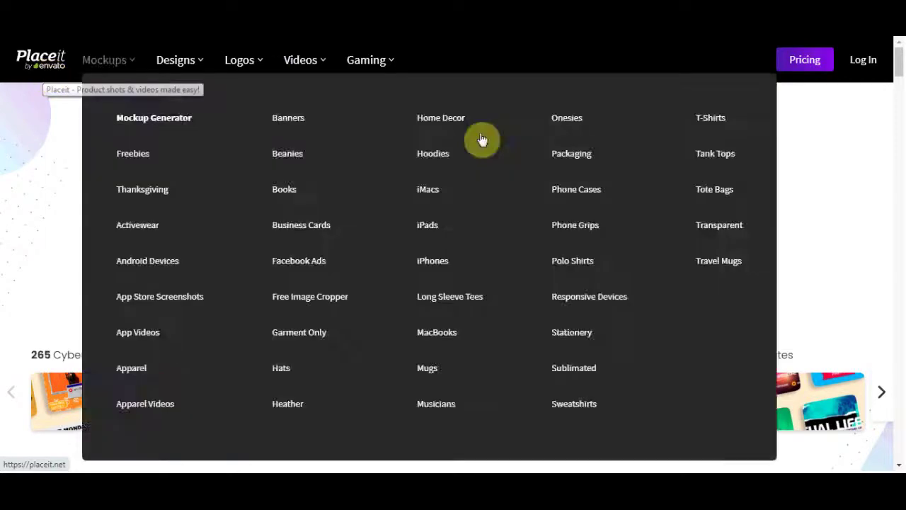
Scroll the Placeit home page to the template categories, including 649 Video Intro Templates.
scroll(587, 366, "down", 1)
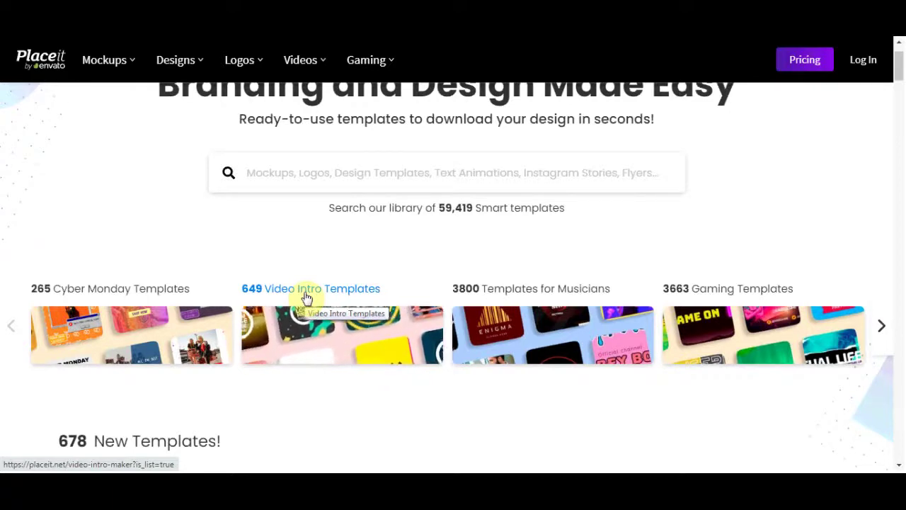
Open the Movie-Like Intro Maker for a Logo Reveal from the Video Intro Templates gallery.
left_click(347, 288)
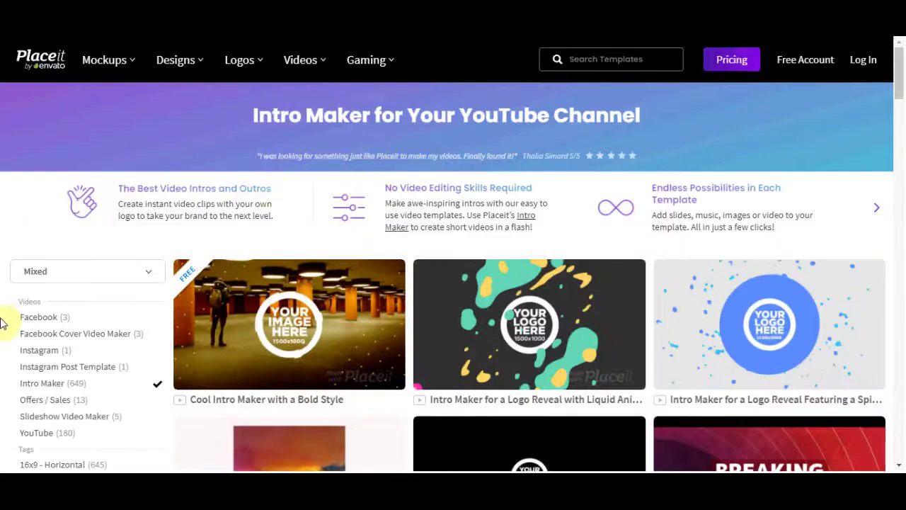
scroll(2, 322, "down", 1)
scroll(73, 290, "down", 2)
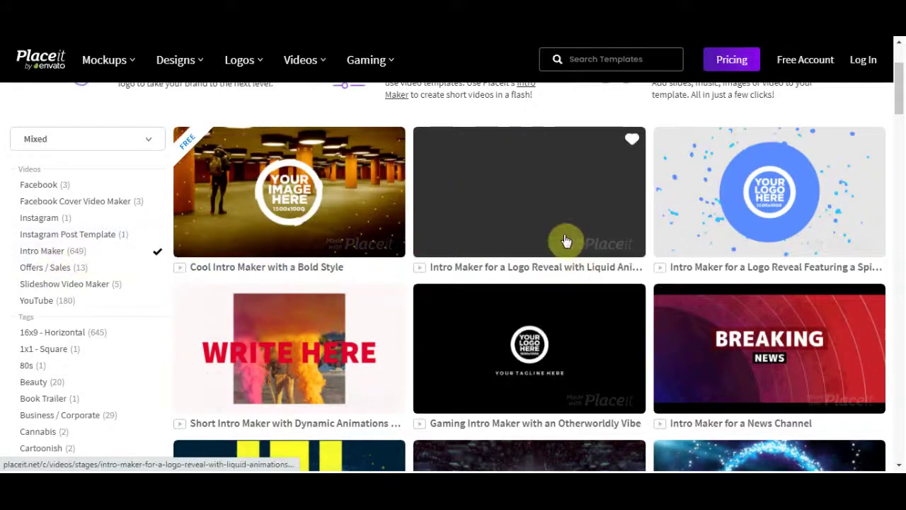
scroll(459, 280, "down", 3)
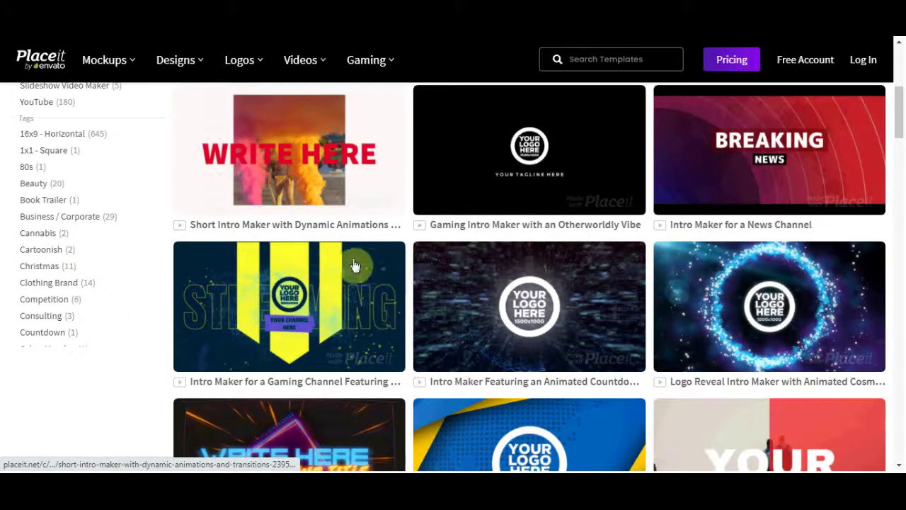
scroll(497, 290, "down", 4)
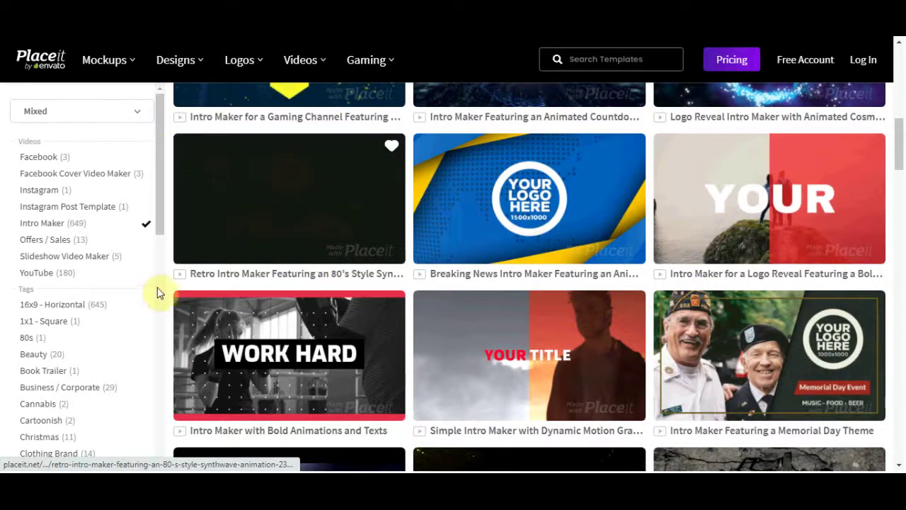
scroll(170, 219, "down", 2)
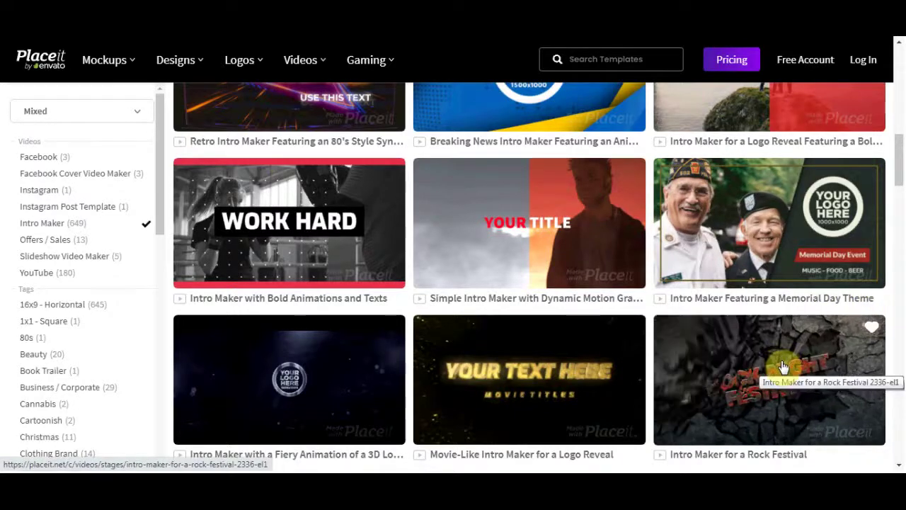
scroll(758, 269, "down", 1)
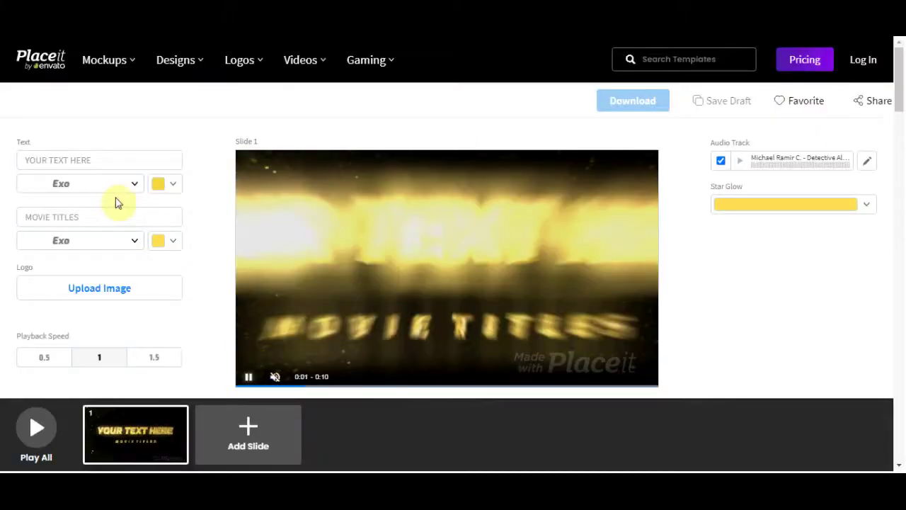
Replace the YOUR TEXT HERE title with 'Profitable Online Busines', filling all 25 characters.
left_click(104, 160)
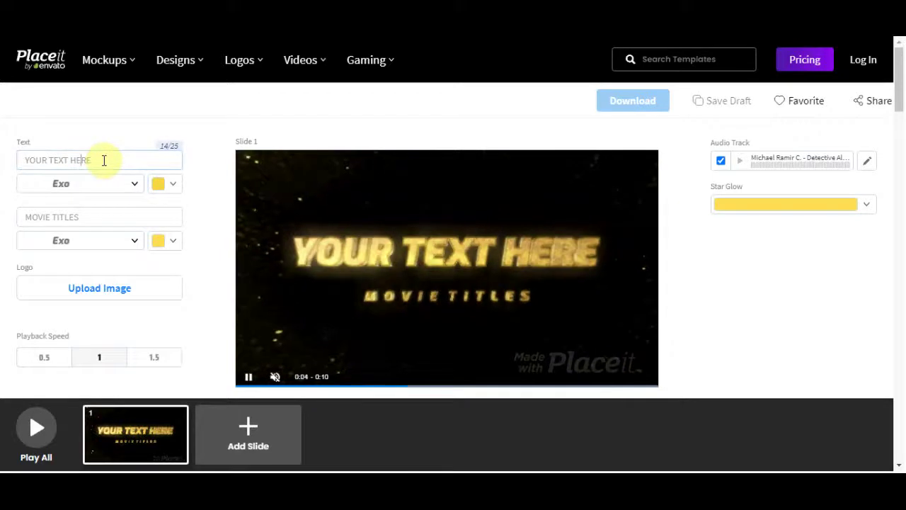
triple_click(24, 160)
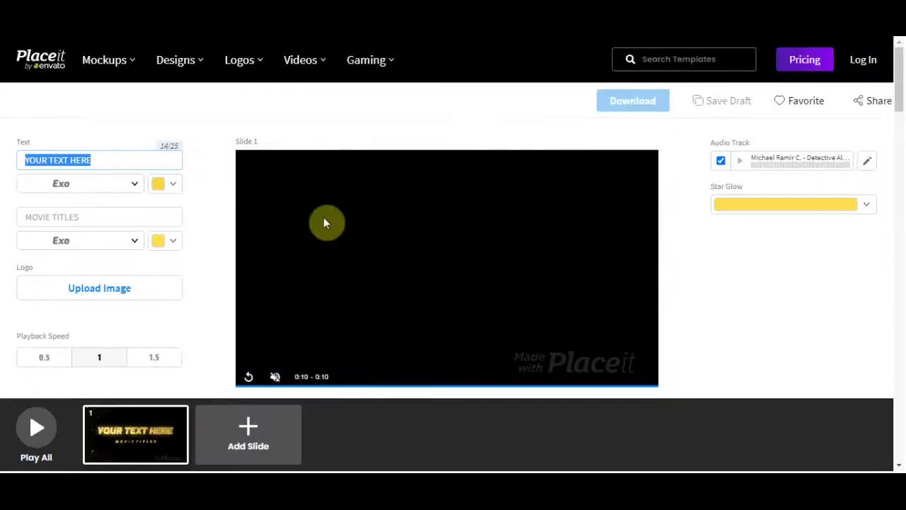
left_click(249, 379)
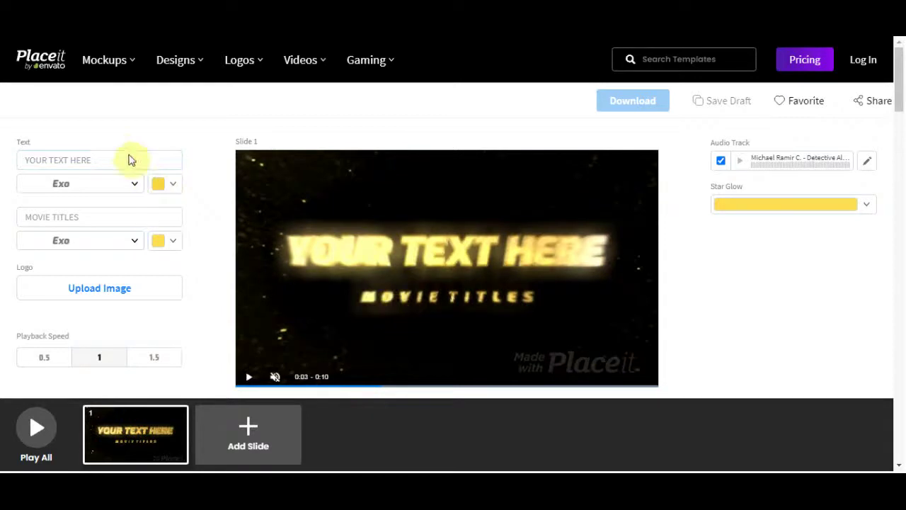
left_click_drag(128, 153, 30, 158)
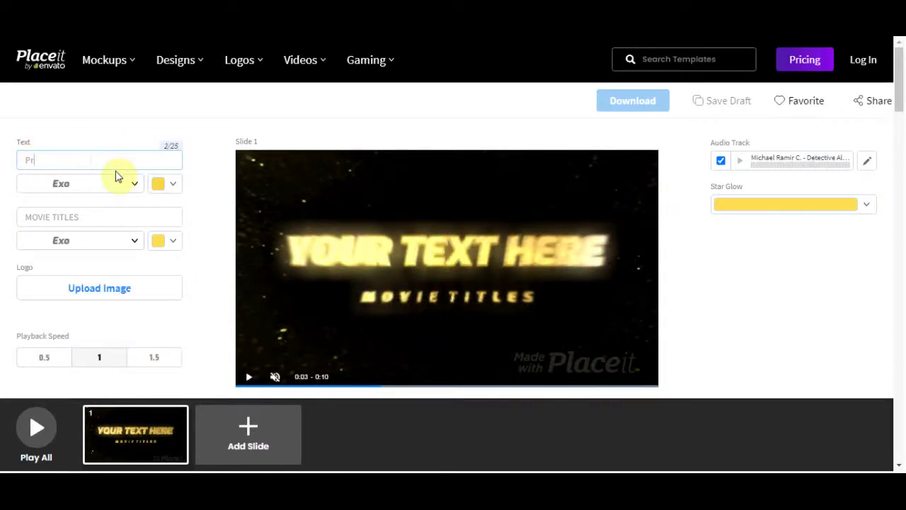
type("Profitable Onl")
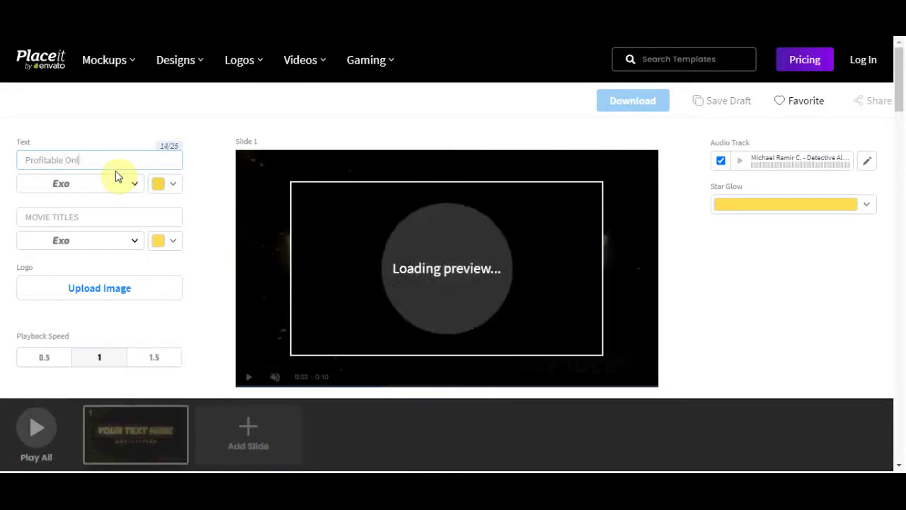
type("ine Busines")
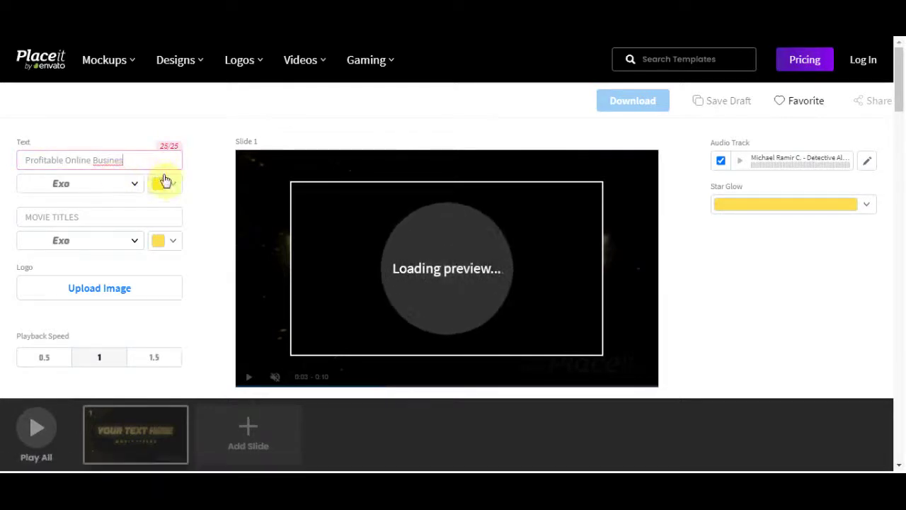
key("BackSpace")
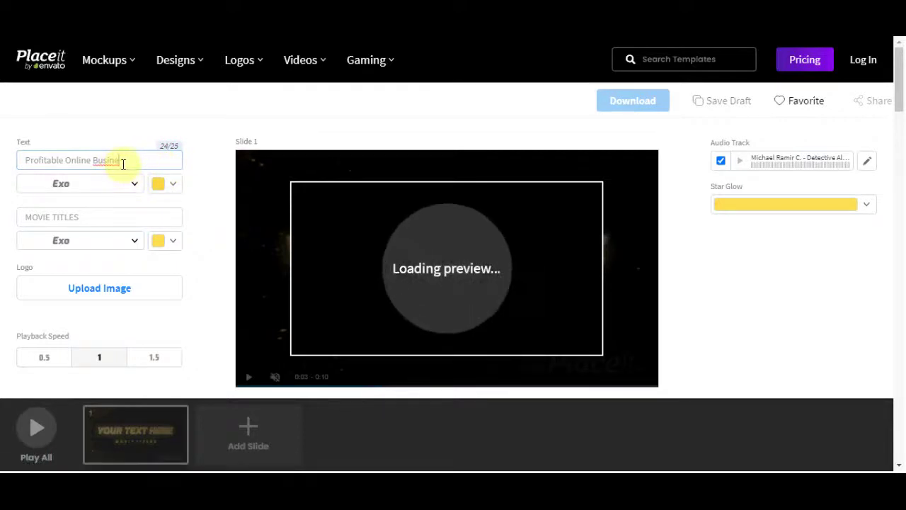
type("s")
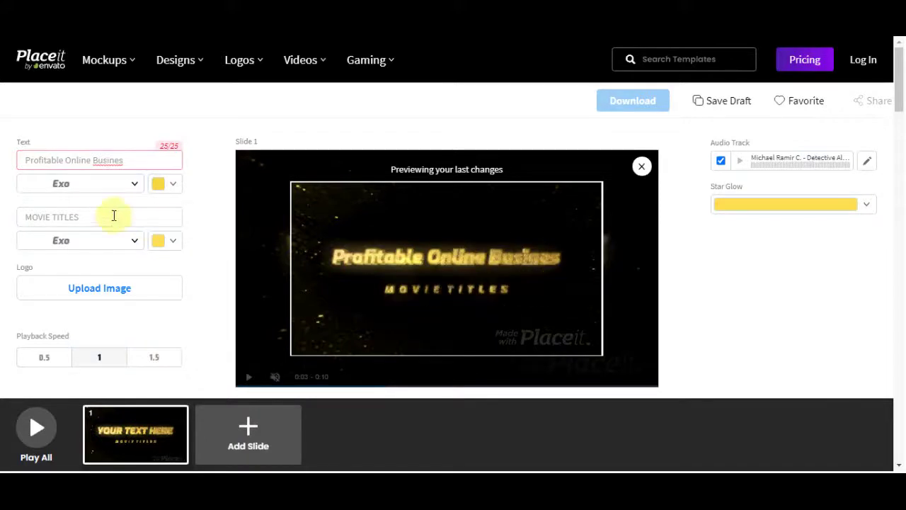
Replace the MOVIE TITLES subtitle with MAKE MONEY ONLINE and review the preview.
left_click_drag(88, 214, 25, 214)
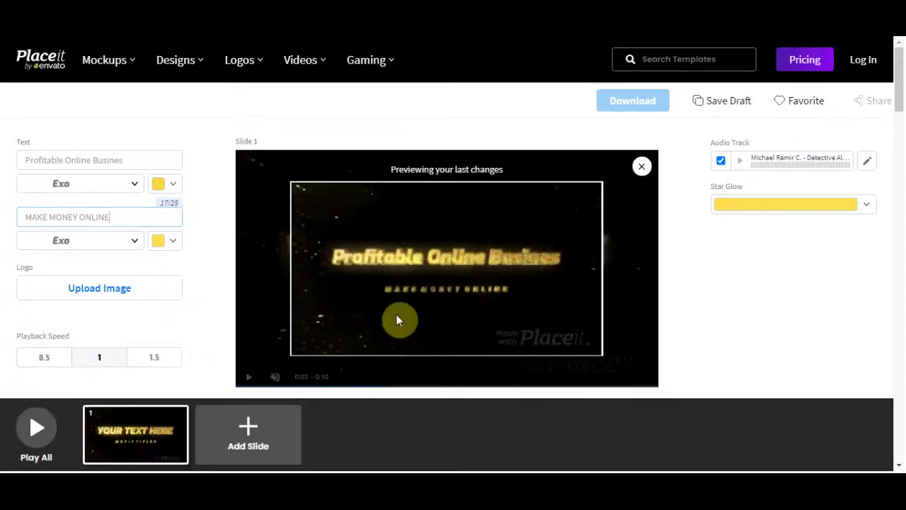
scroll(381, 185, "down", 2)
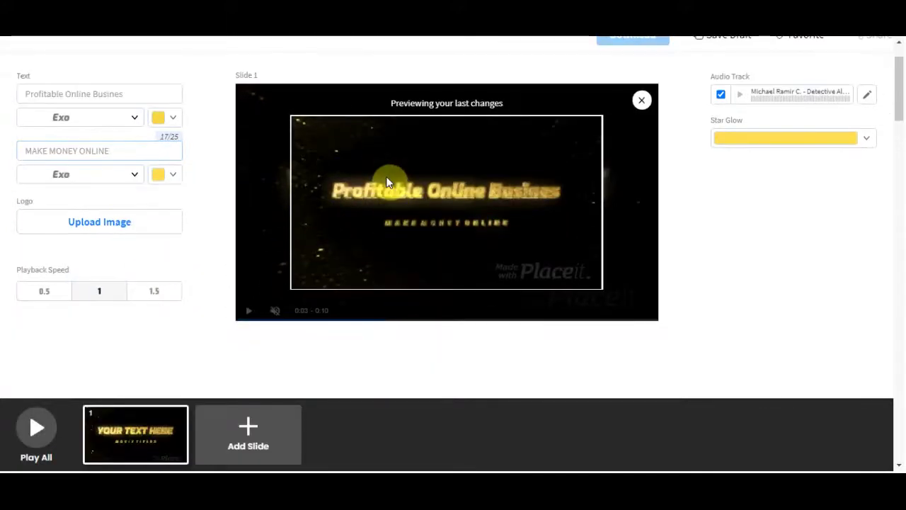
scroll(319, 205, "up", 2)
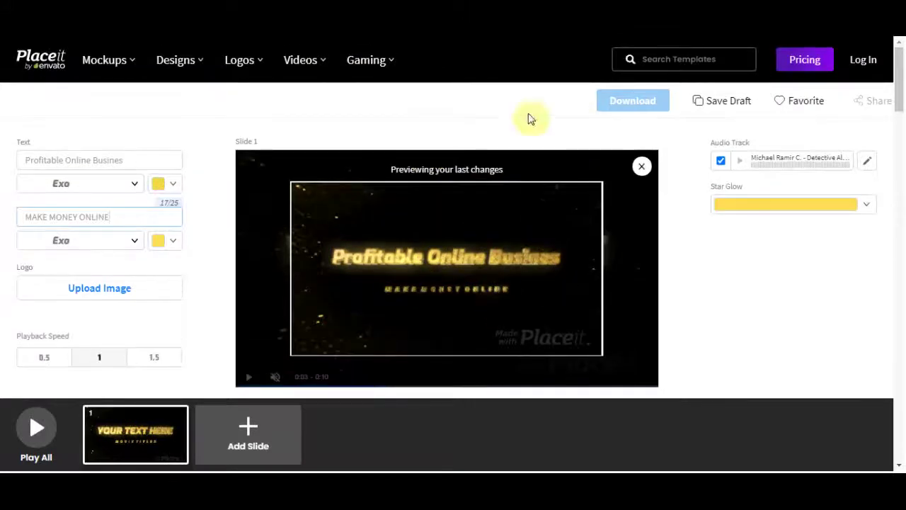
scroll(307, 252, "down", 1)
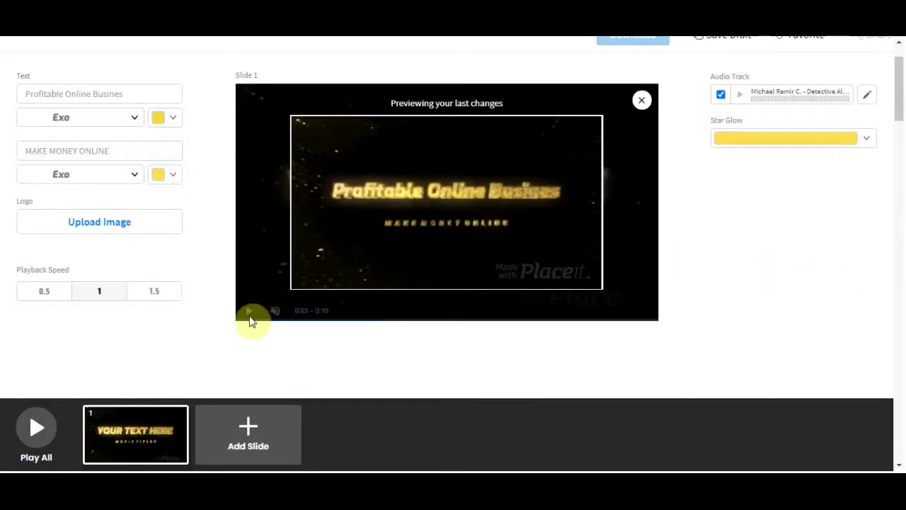
left_click_drag(393, 100, 497, 99)
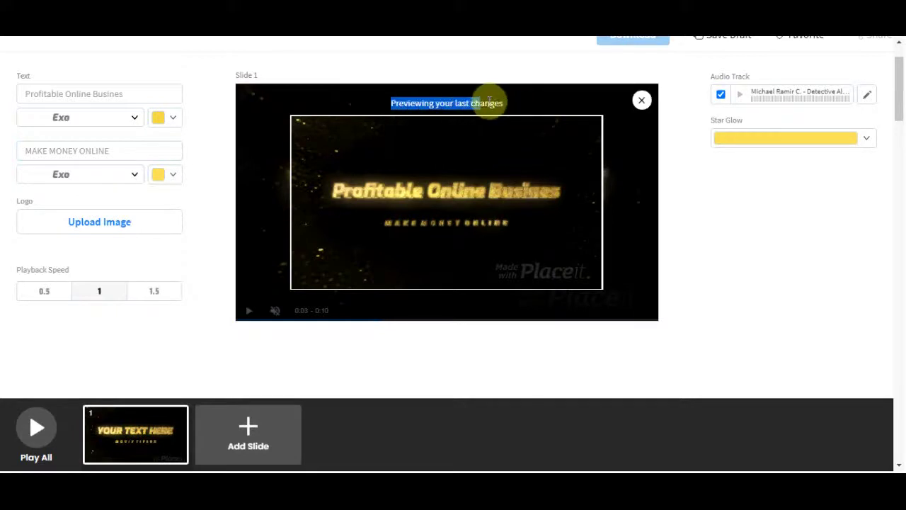
left_click(746, 298)
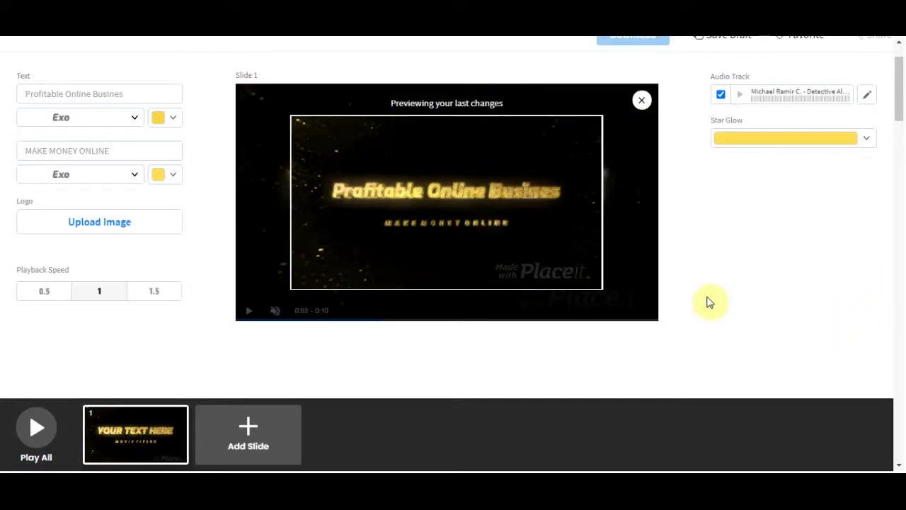
scroll(709, 305, "up", 1)
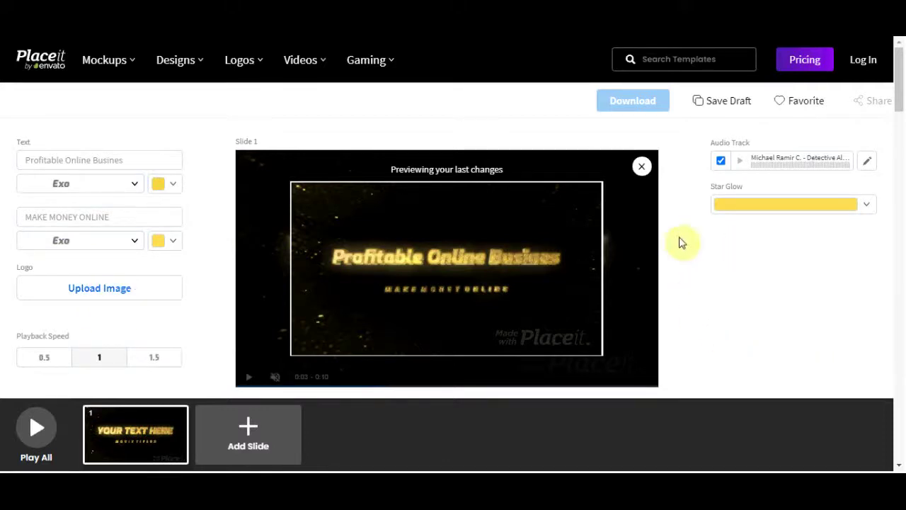
scroll(694, 157, "down", 1)
scroll(655, 138, "up", 1)
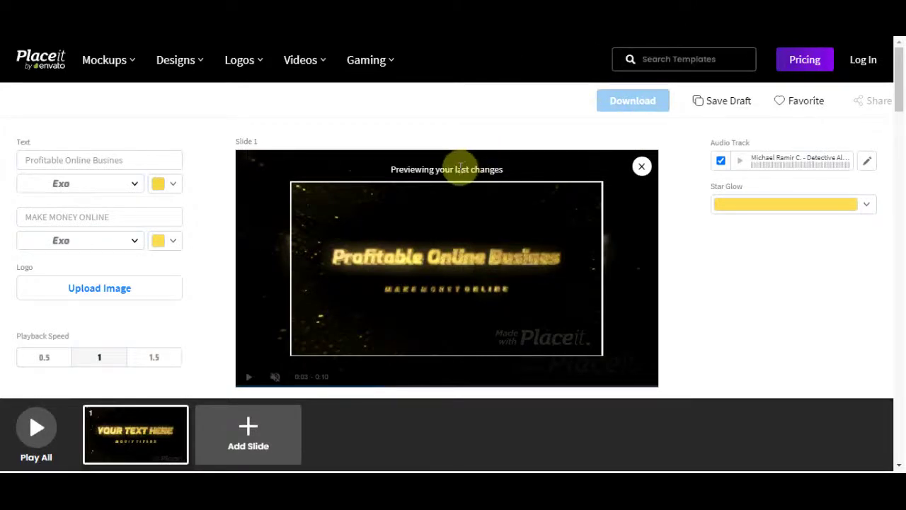
scroll(364, 202, "down", 1)
triple_click(276, 217)
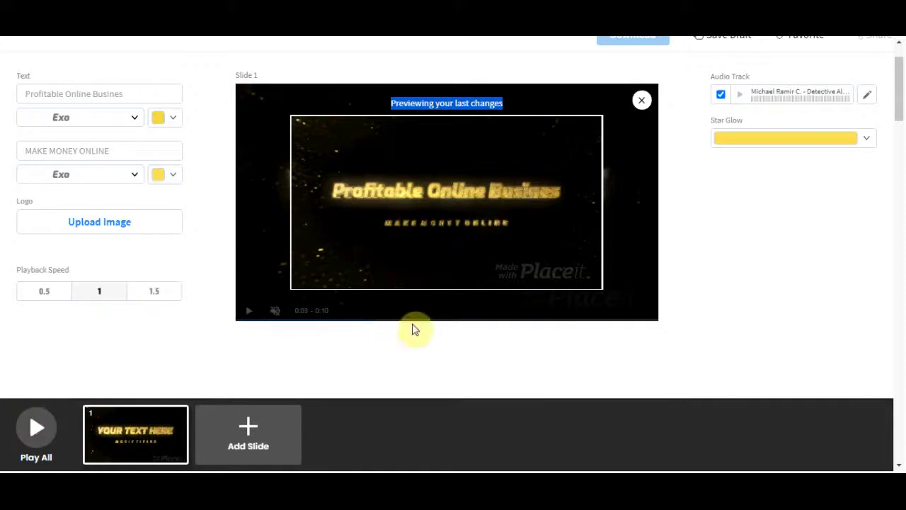
left_click(141, 343)
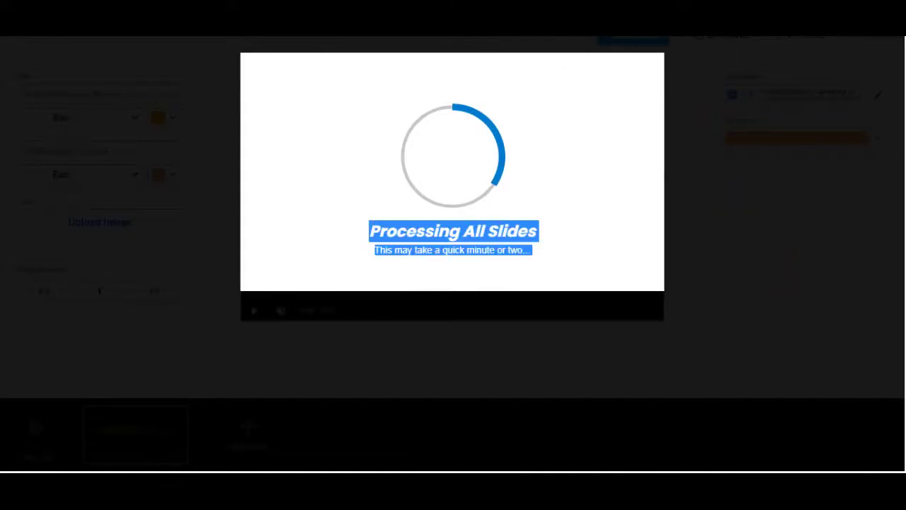
left_click(751, 295)
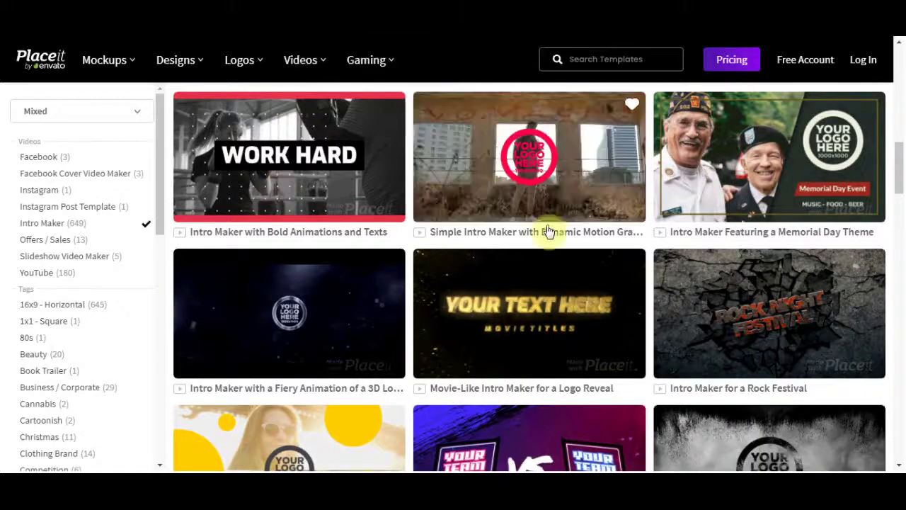
scroll(488, 312, "up", 1)
scroll(76, 140, "up", 3)
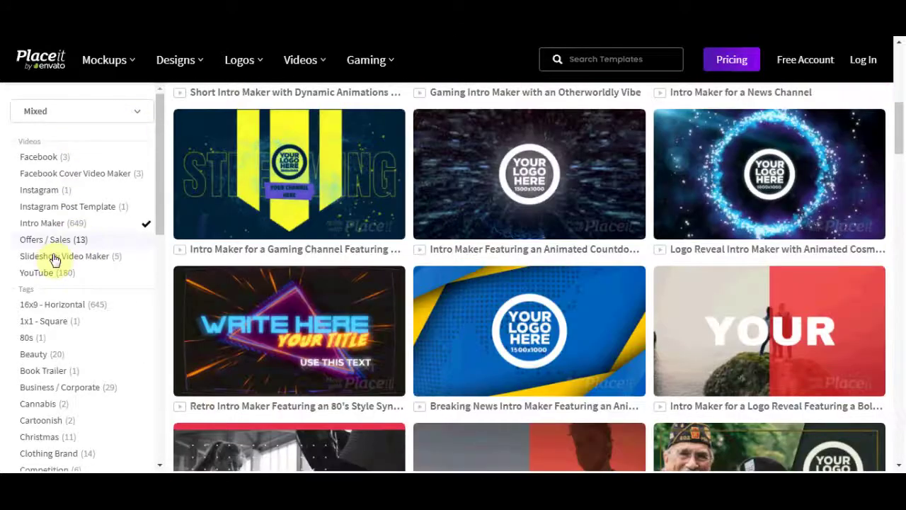
scroll(99, 242, "down", 1)
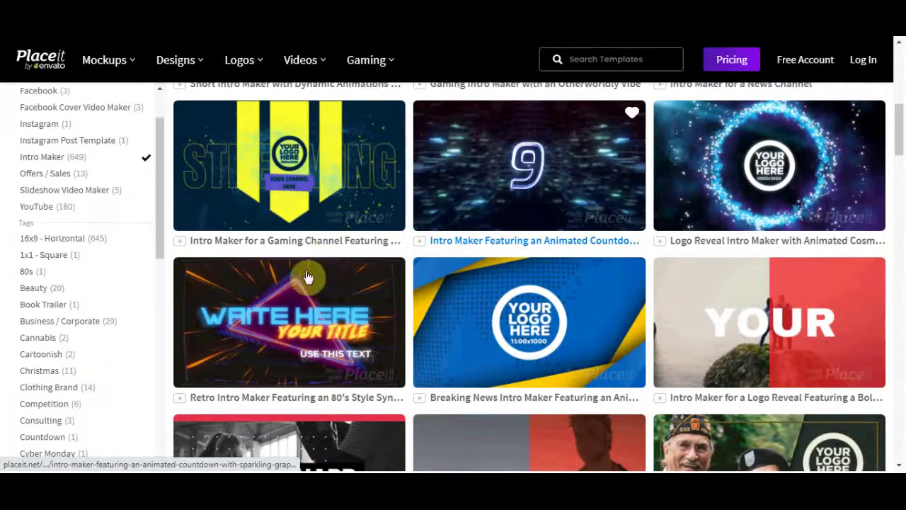
scroll(644, 332, "down", 2)
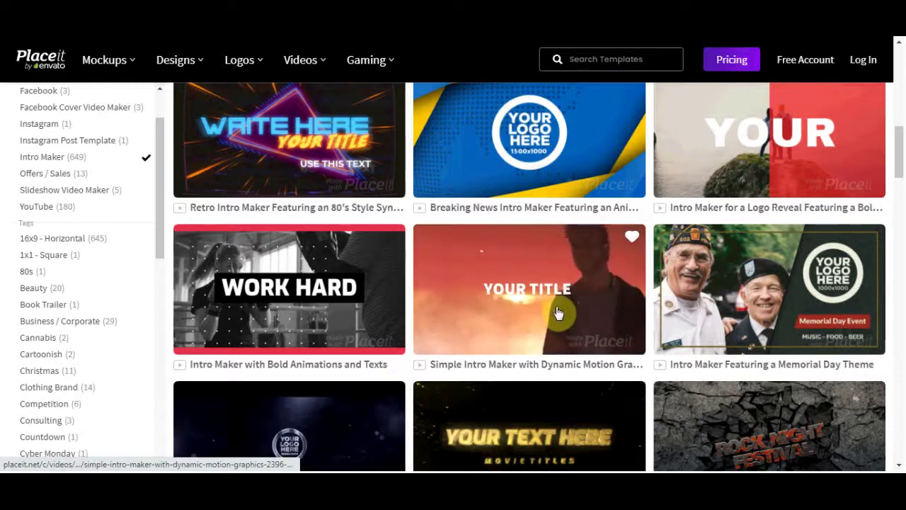
Open the dynamic motion graphics intro template and change its YOUR TITLE text to POB.
left_click(538, 142)
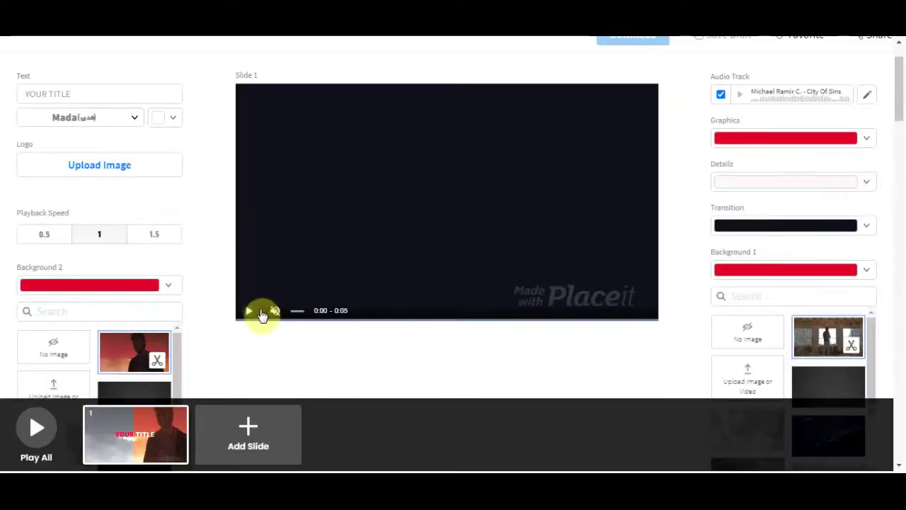
left_click(259, 312)
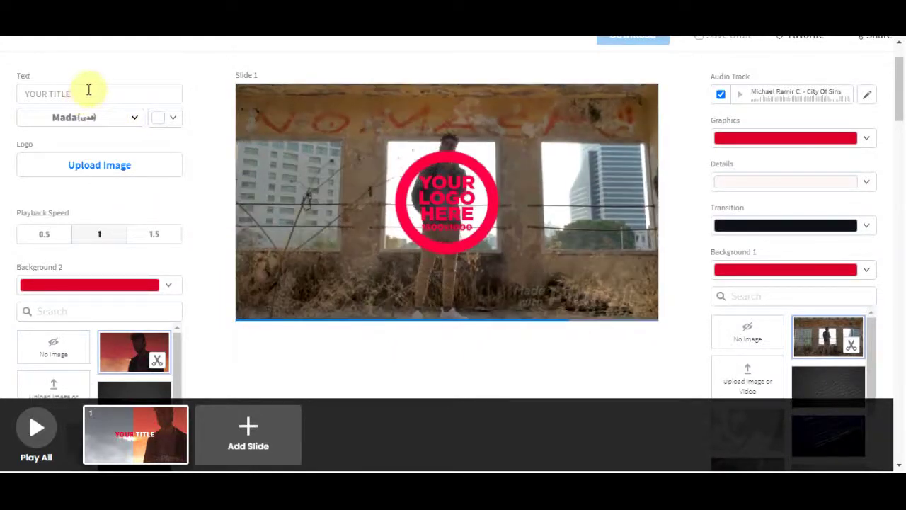
left_click(50, 95)
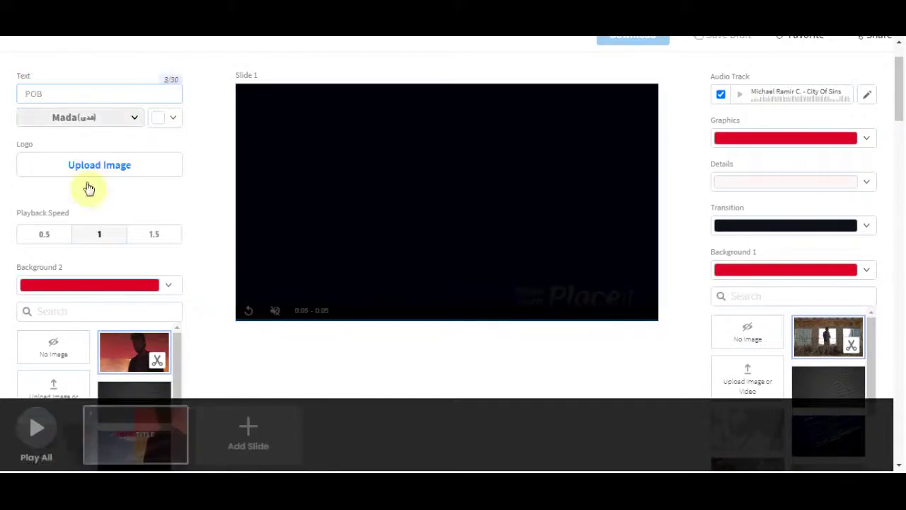
Set the Background 2 colour to green.
left_click(171, 290)
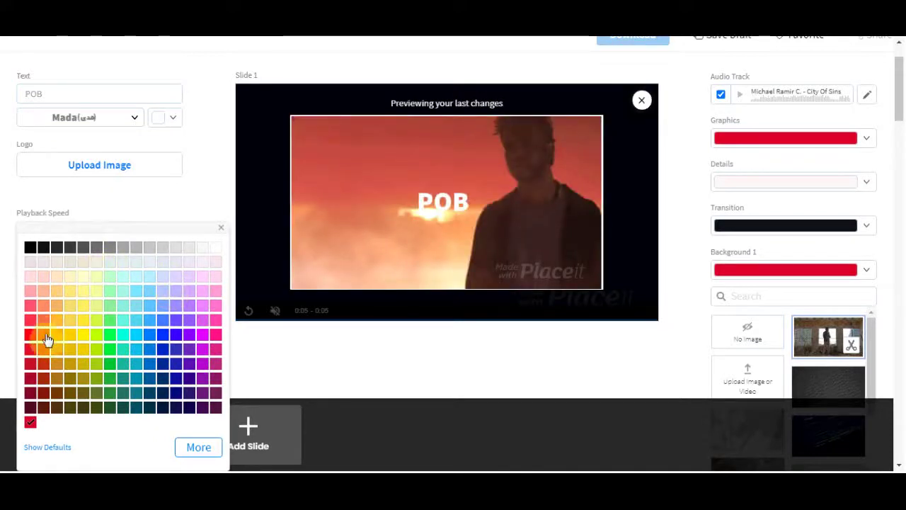
left_click(58, 338)
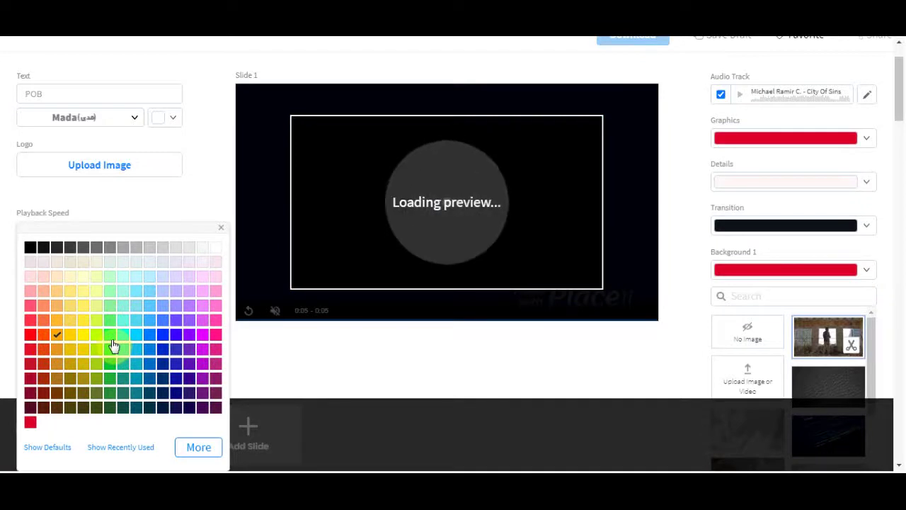
left_click(110, 336)
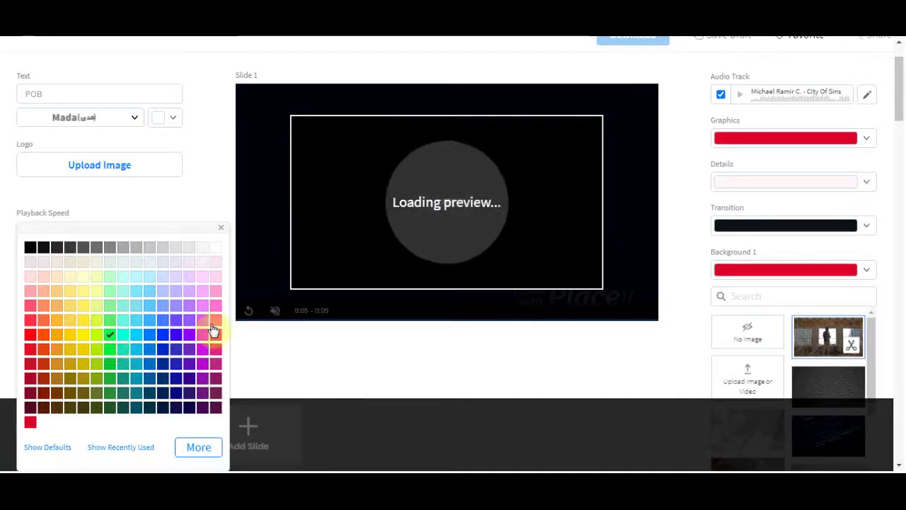
left_click(302, 372)
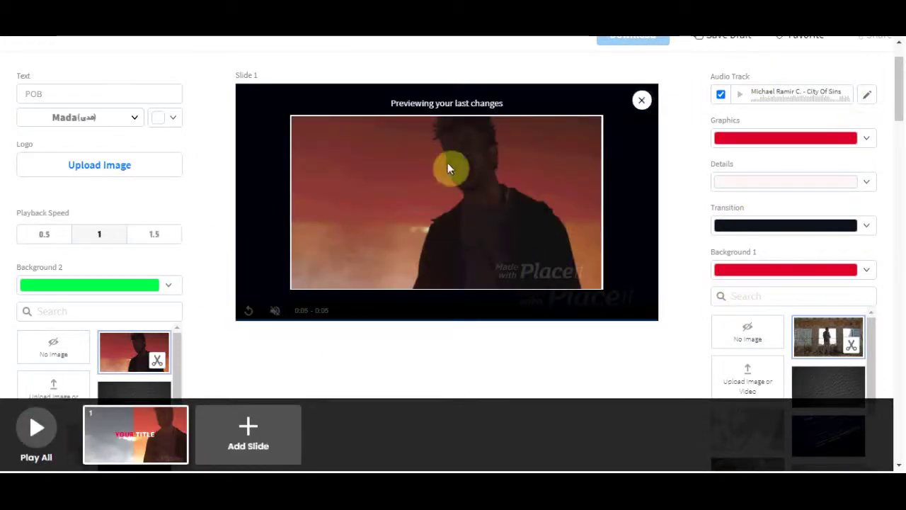
scroll(293, 219, "down", 1)
scroll(158, 247, "up", 2)
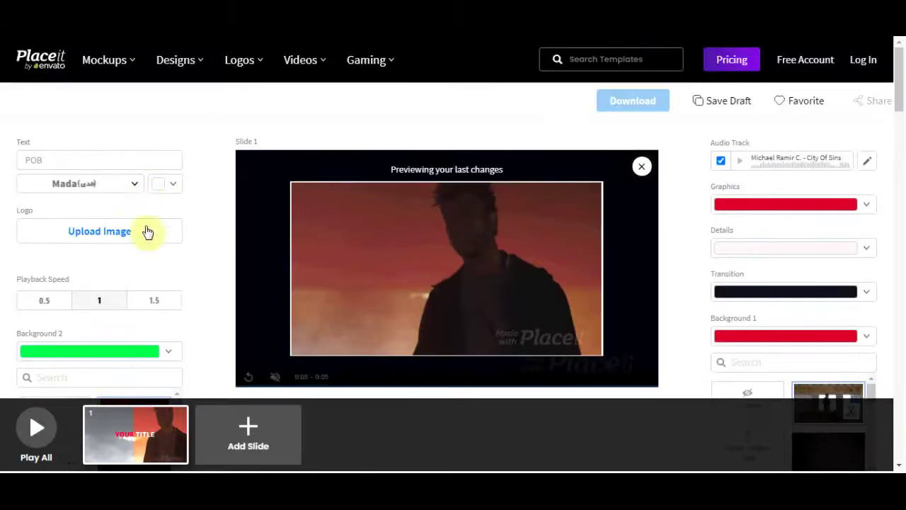
Set the Graphics colour to light yellow.
left_click(822, 206)
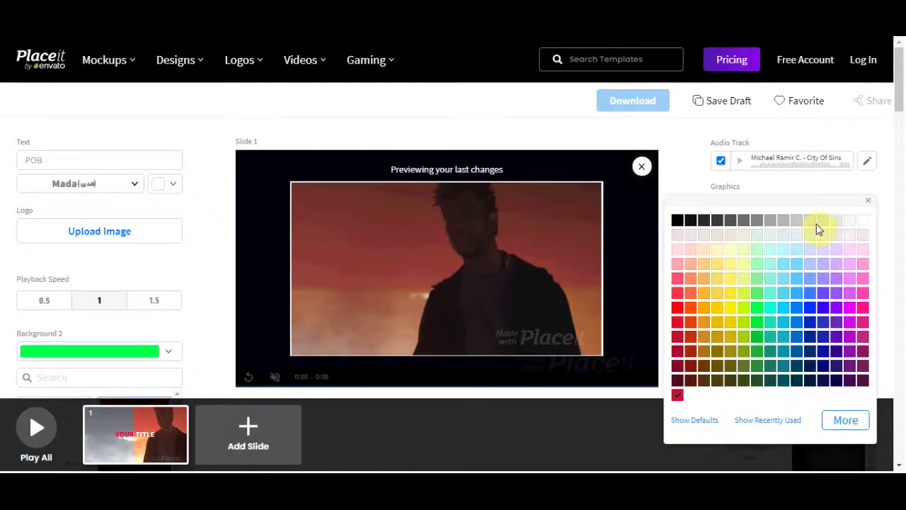
left_click(731, 263)
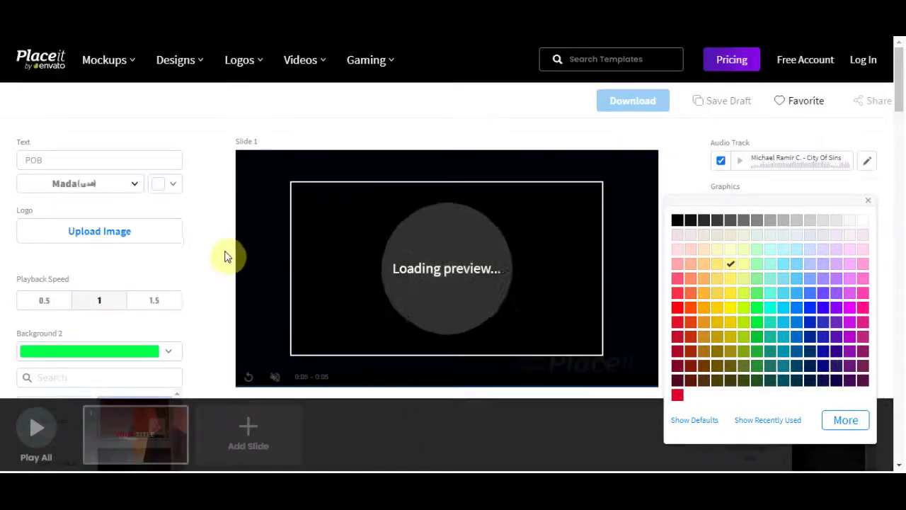
left_click(218, 246)
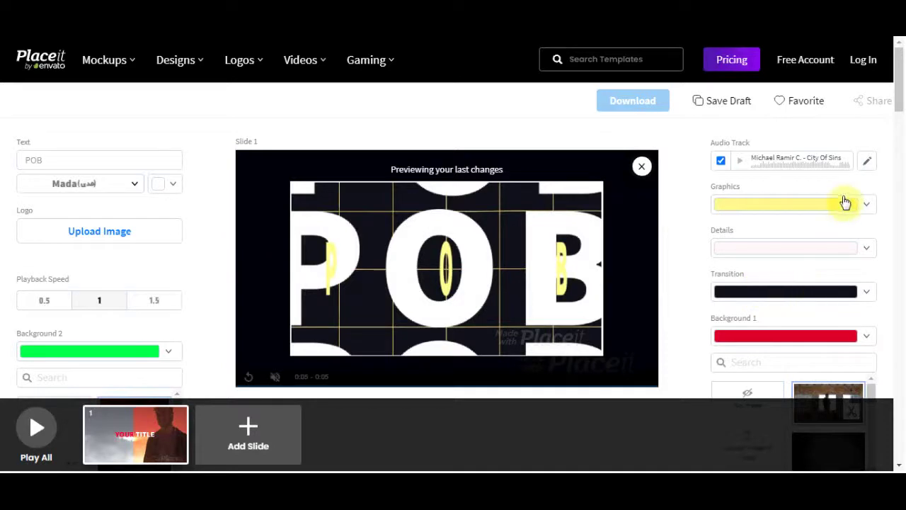
scroll(440, 256, "down", 3)
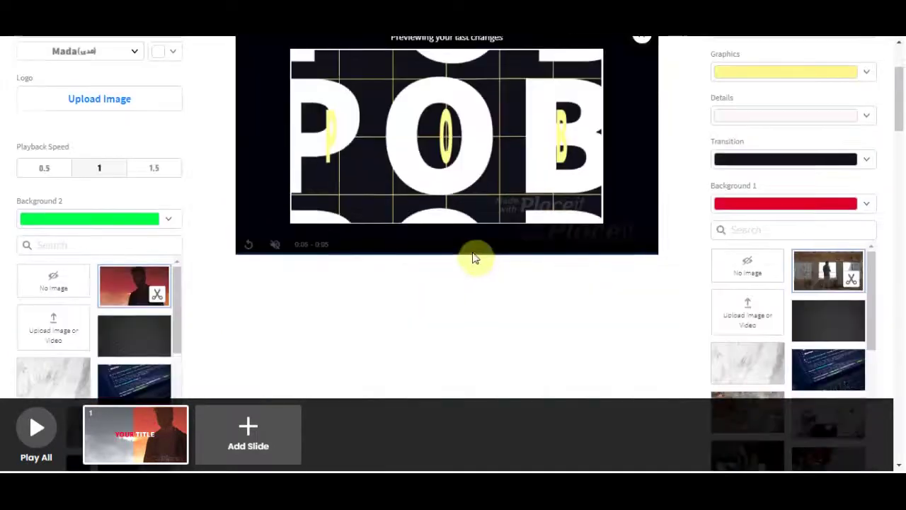
scroll(559, 252, "down", 2)
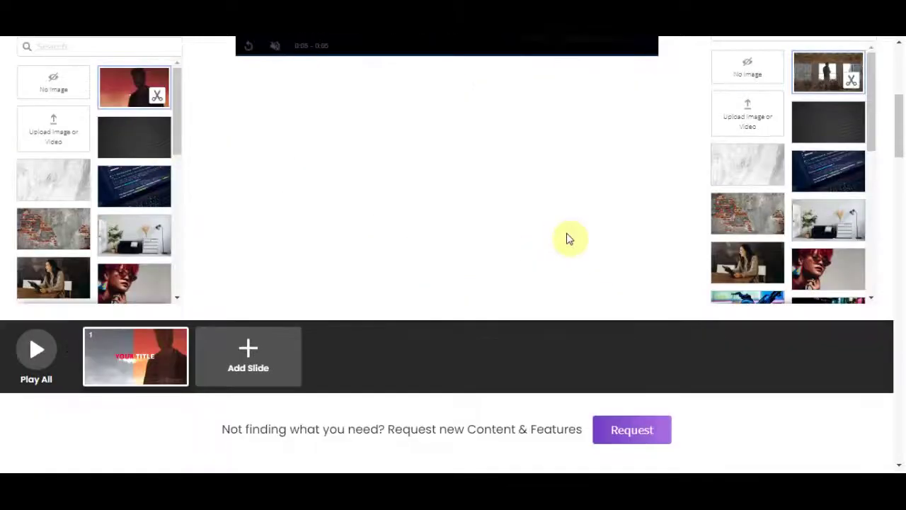
scroll(566, 239, "up", 5)
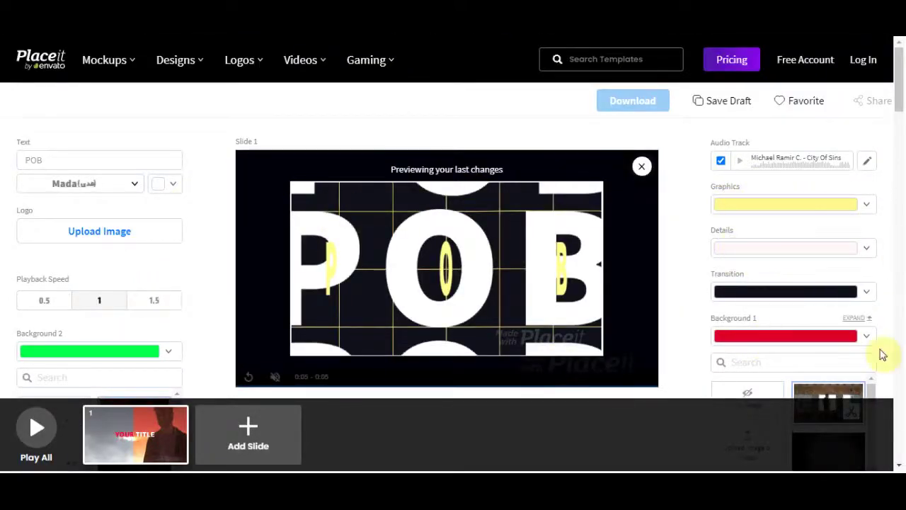
scroll(783, 293, "down", 2)
scroll(775, 288, "up", 2)
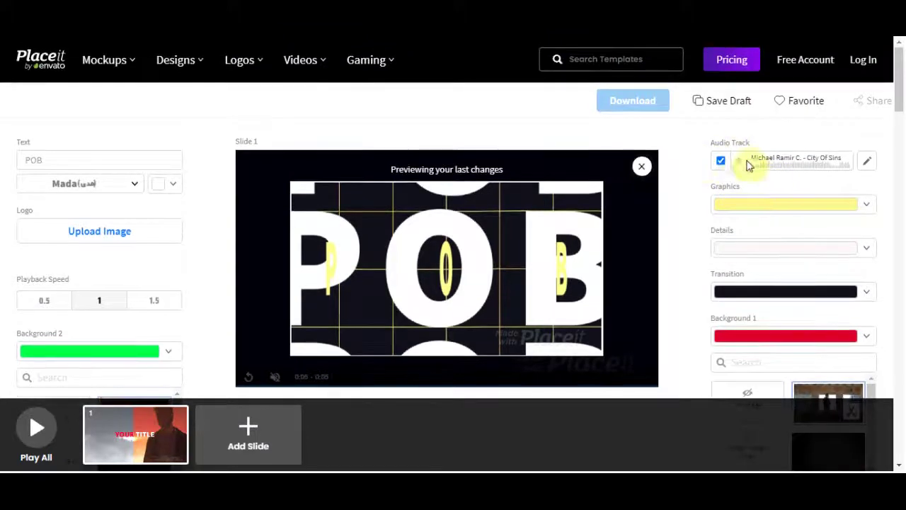
Browse the Audio Library without changing the intro's music track, then go back to Fiverr.
left_click(869, 164)
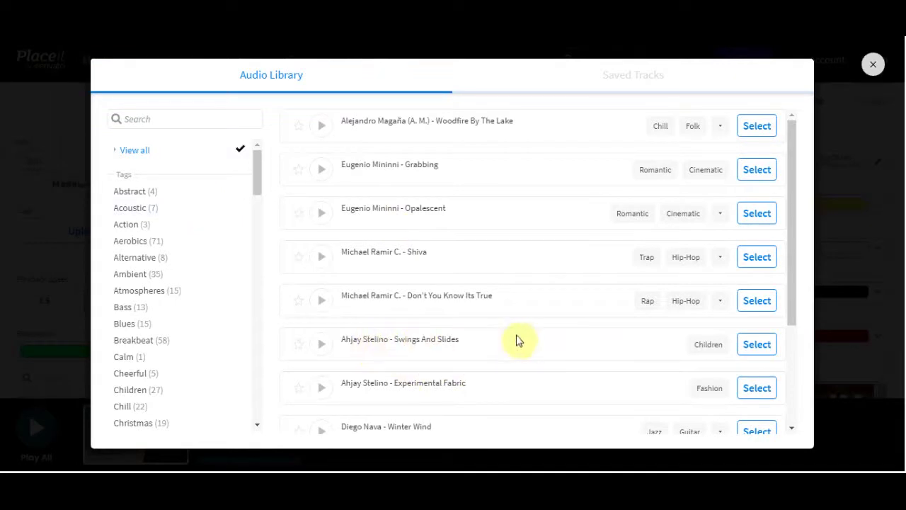
left_click(872, 65)
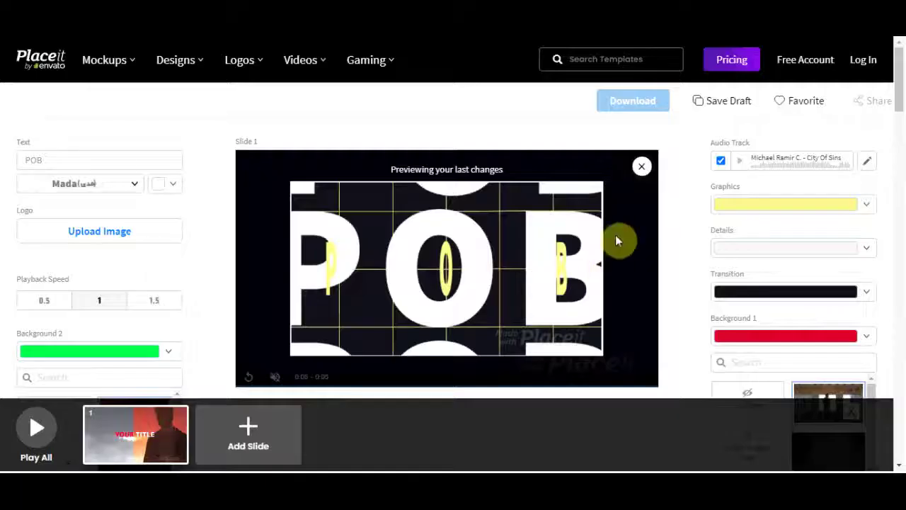
scroll(269, 242, "down", 3)
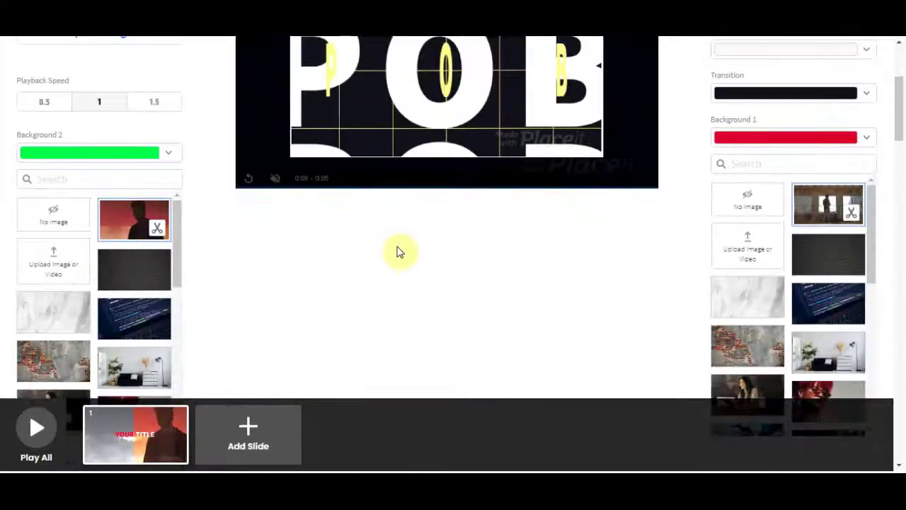
scroll(398, 252, "down", 3)
scroll(458, 236, "up", 4)
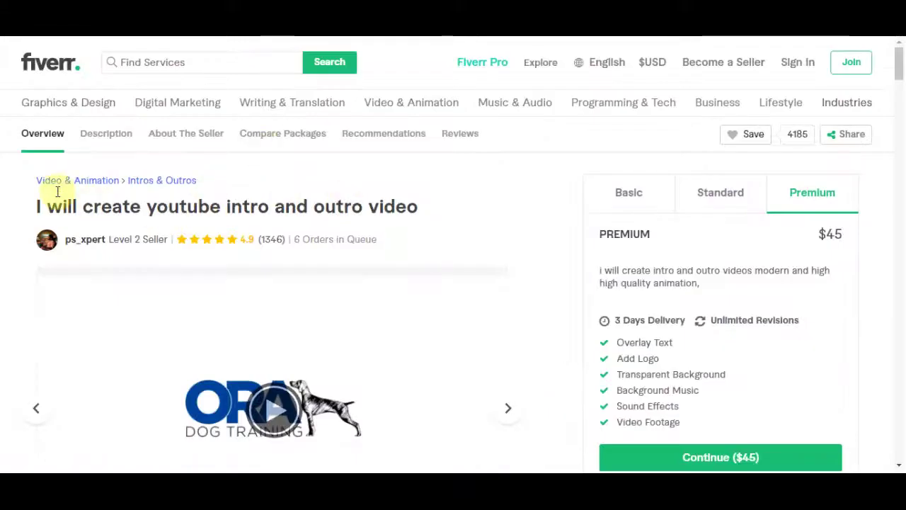
Look over the 'I will create youtube intro and outro video' gig, then return to Placeit's homepage.
left_click_drag(37, 206, 418, 199)
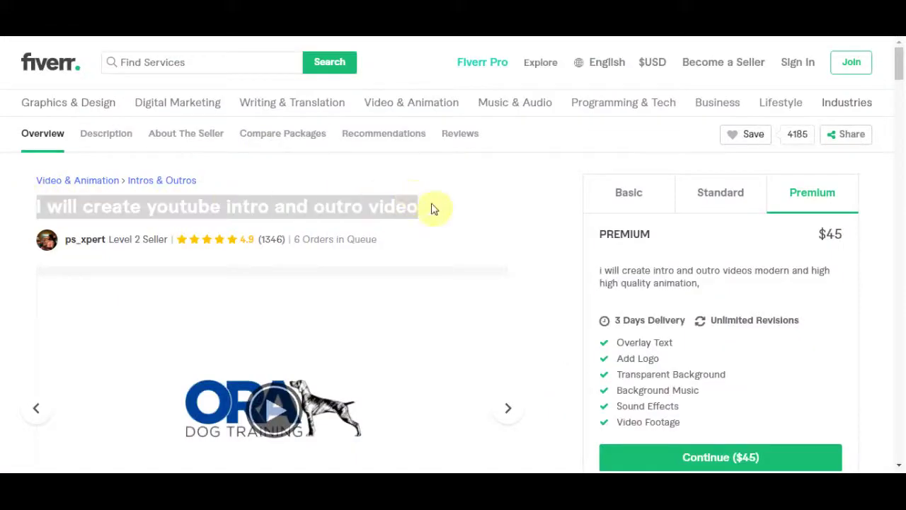
left_click(533, 211)
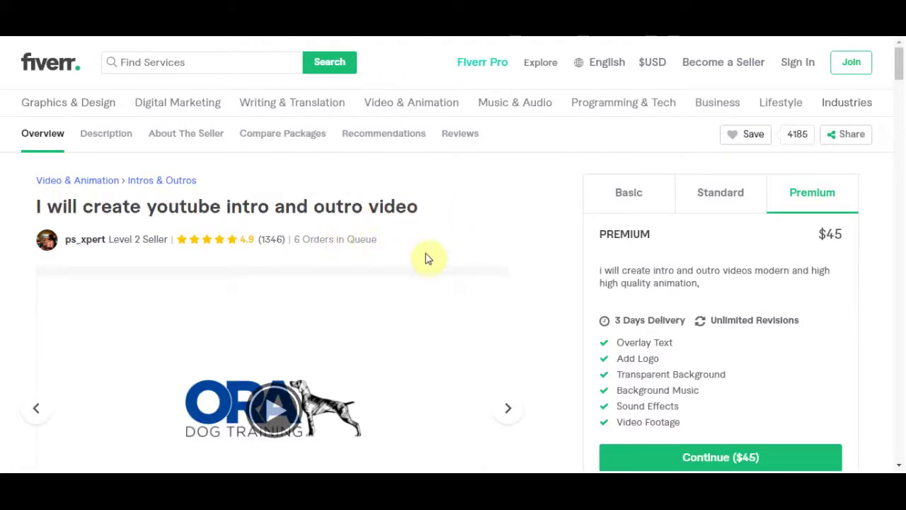
scroll(340, 358, "down", 5)
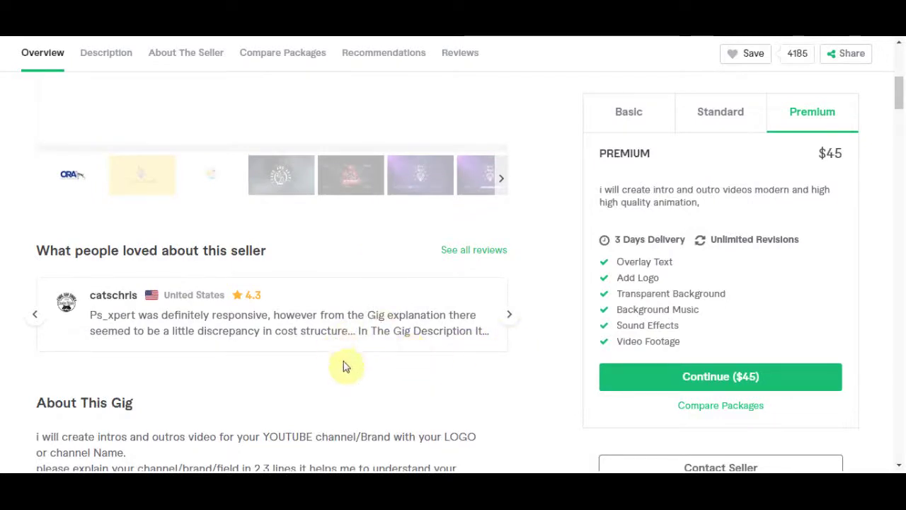
scroll(347, 366, "down", 4)
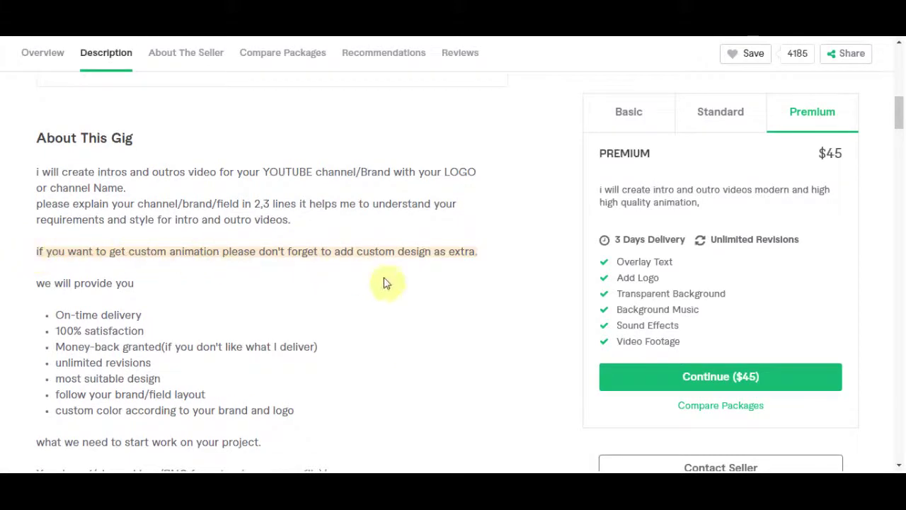
scroll(545, 303, "up", 4)
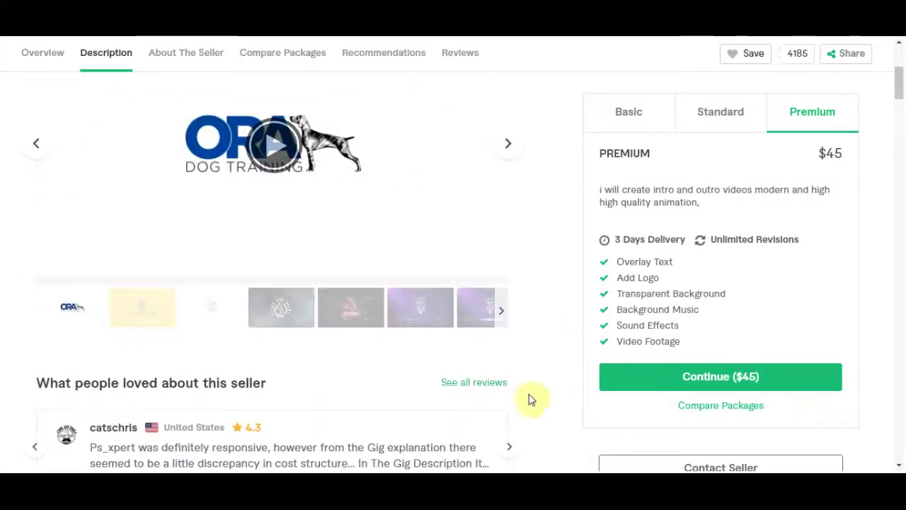
scroll(481, 419, "up", 2)
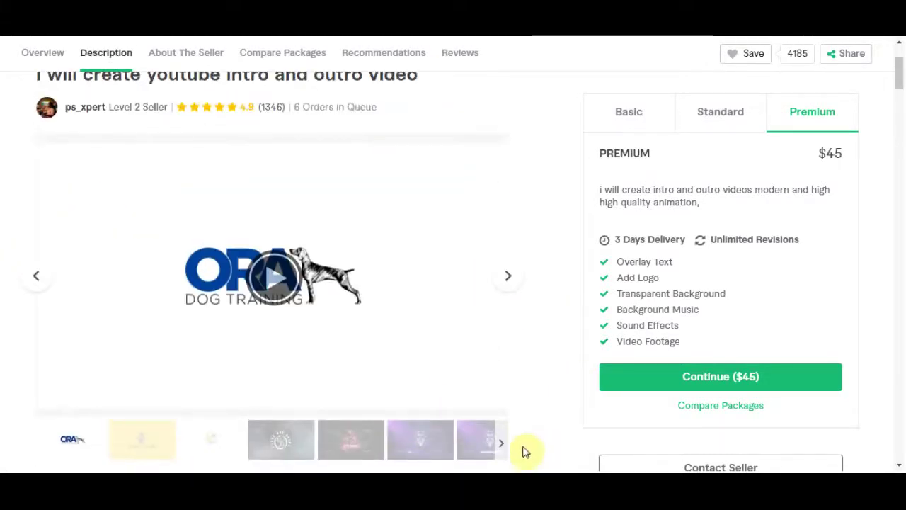
left_click(410, 14)
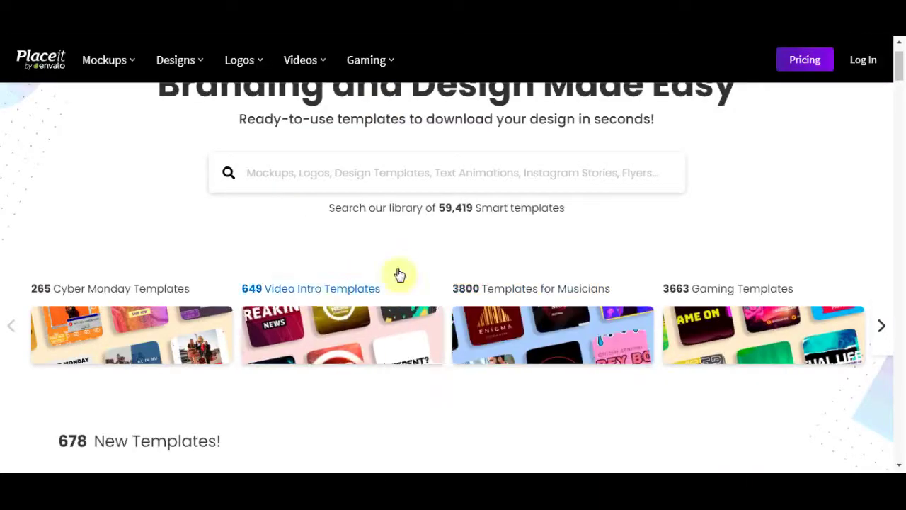
Open the 649 Video Intro Templates collection and scroll down its grid.
left_click(396, 14)
scroll(453, 305, "up", 4)
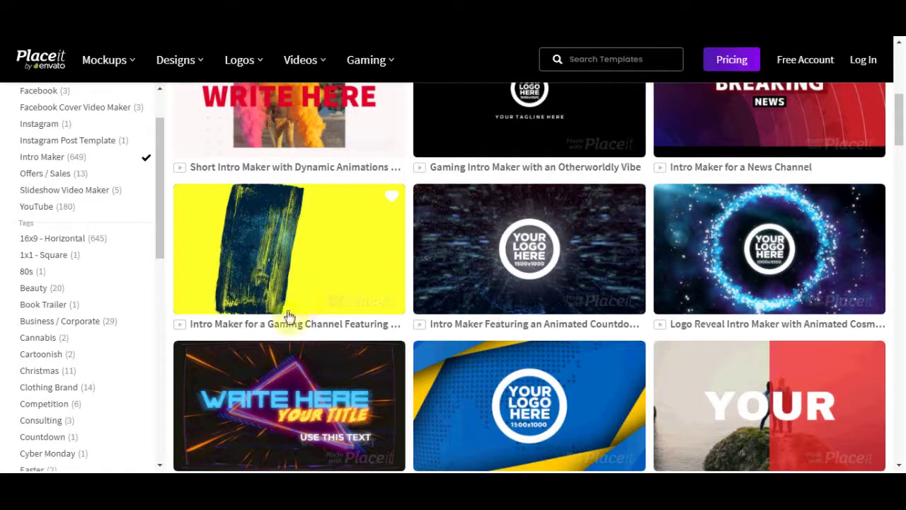
scroll(290, 333, "up", 3)
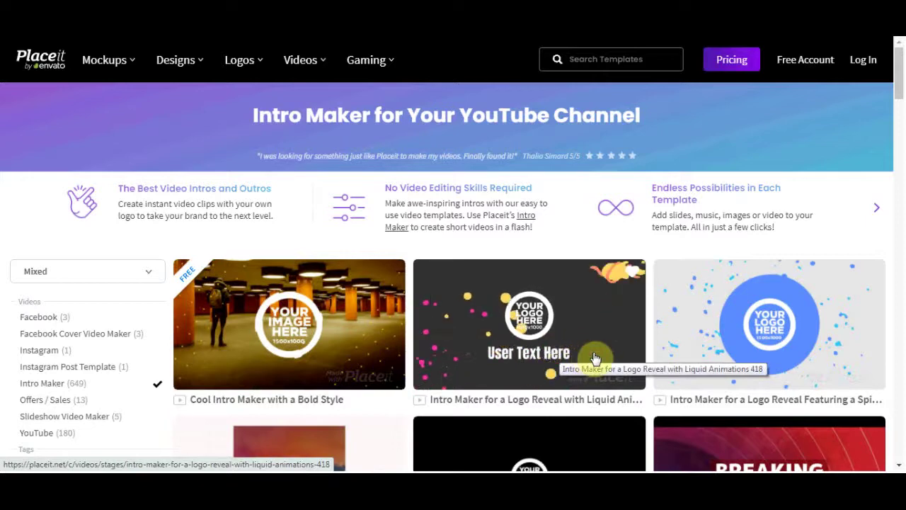
scroll(617, 313, "down", 3)
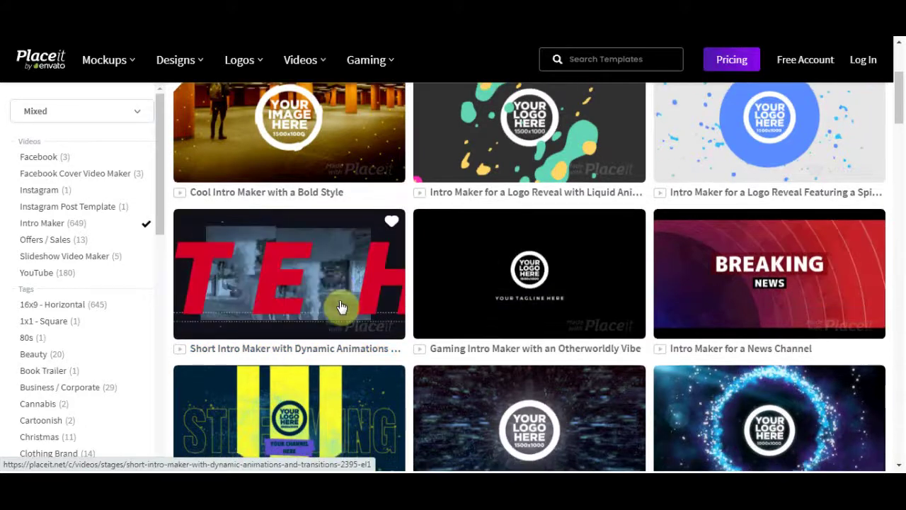
scroll(592, 308, "down", 2)
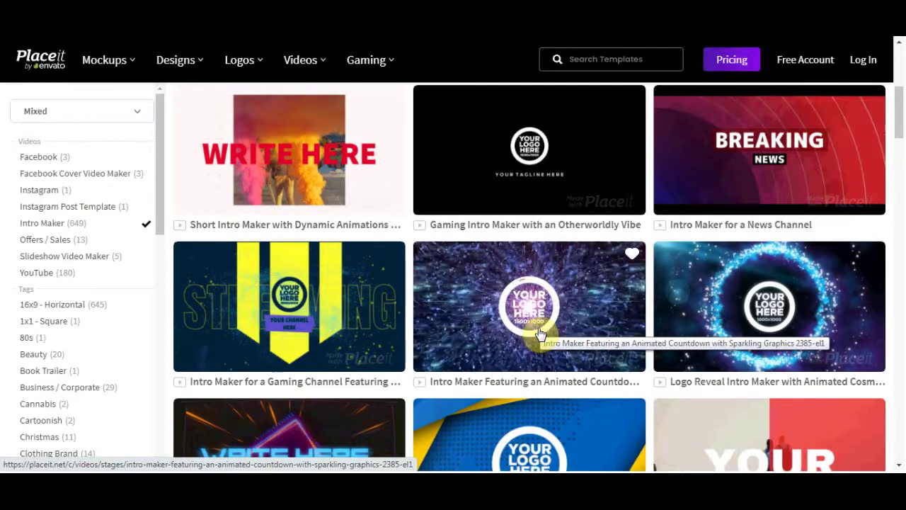
scroll(786, 259, "down", 1)
scroll(753, 245, "down", 1)
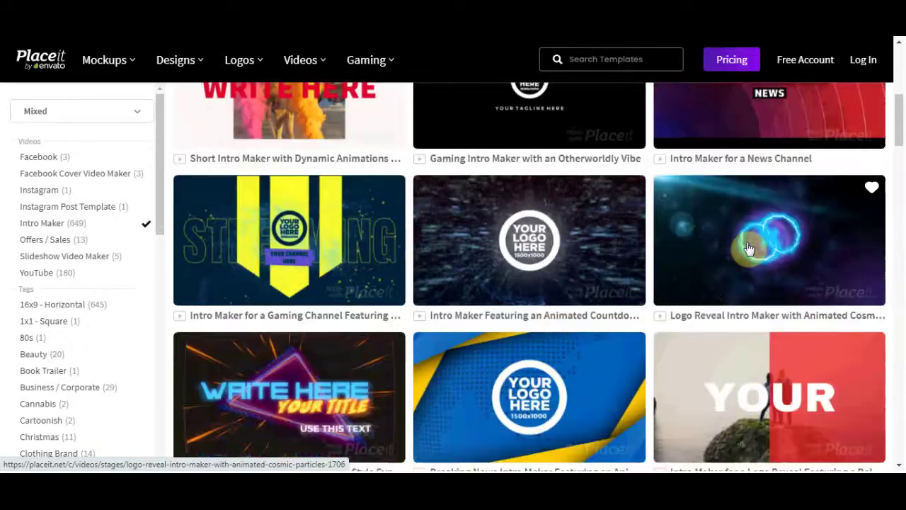
scroll(749, 247, "down", 1)
scroll(712, 293, "down", 1)
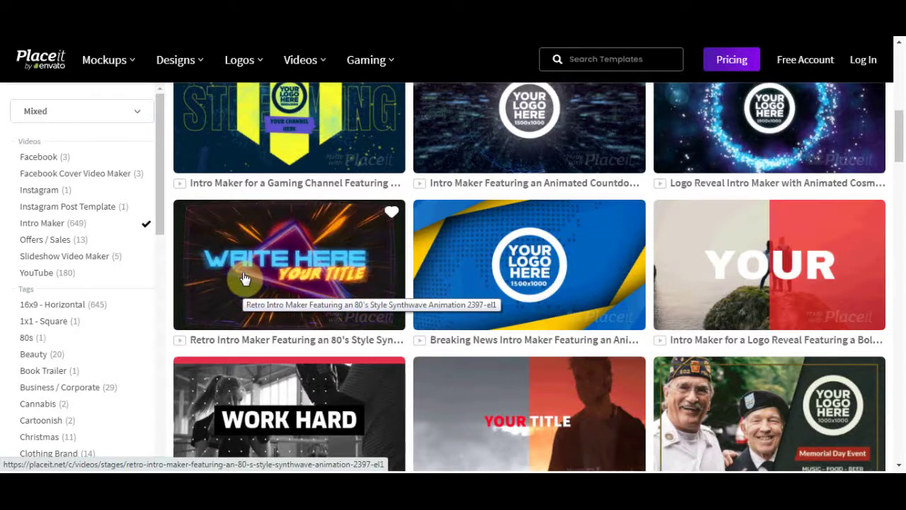
scroll(376, 250, "down", 1)
scroll(472, 313, "down", 2)
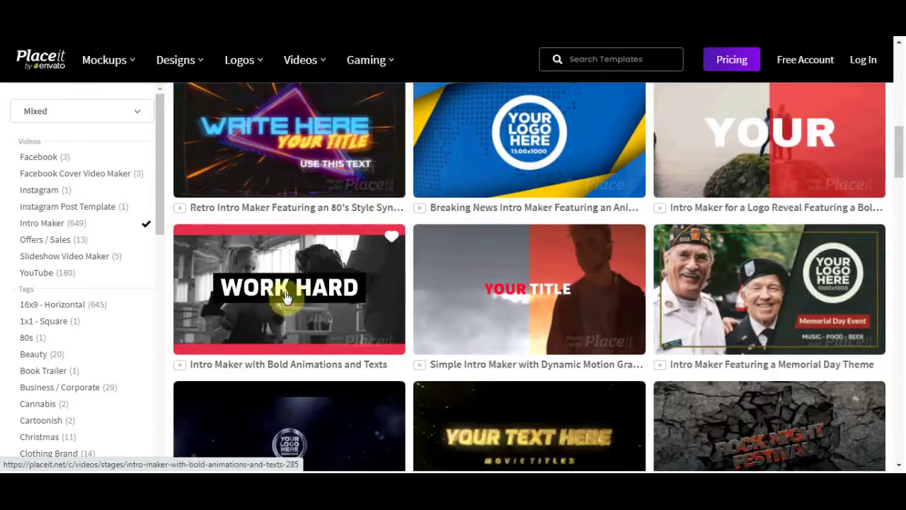
scroll(711, 245, "down", 1)
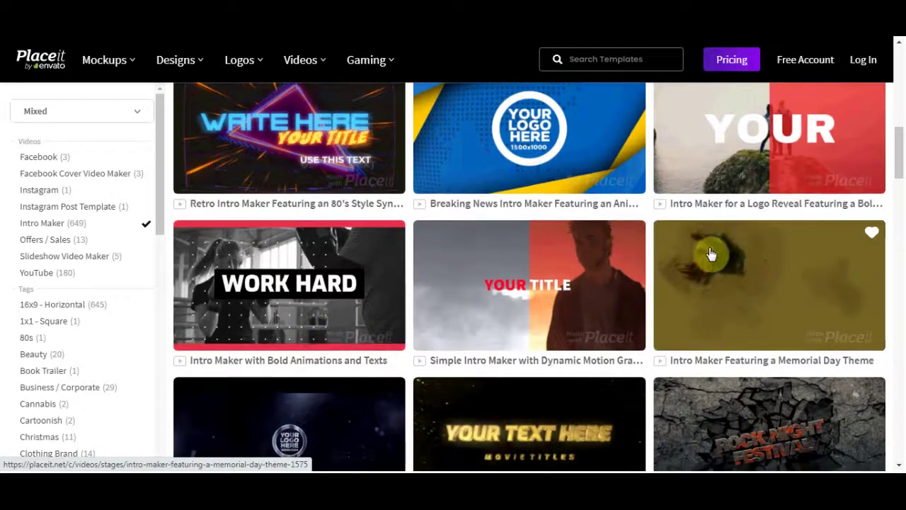
scroll(711, 220, "down", 1)
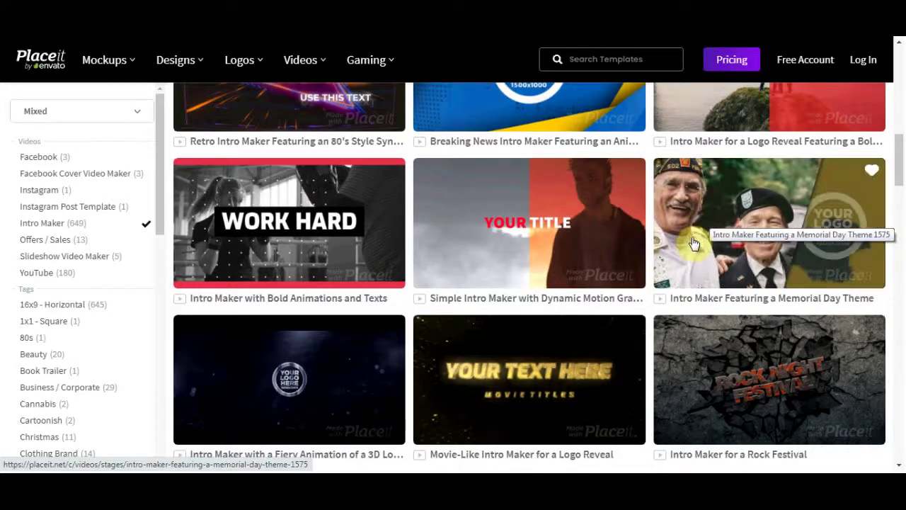
scroll(715, 239, "down", 1)
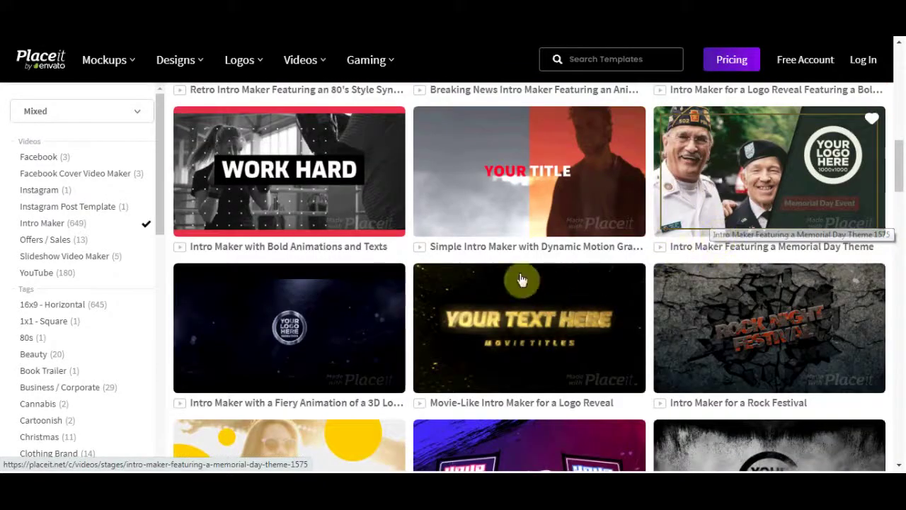
scroll(439, 248, "down", 2)
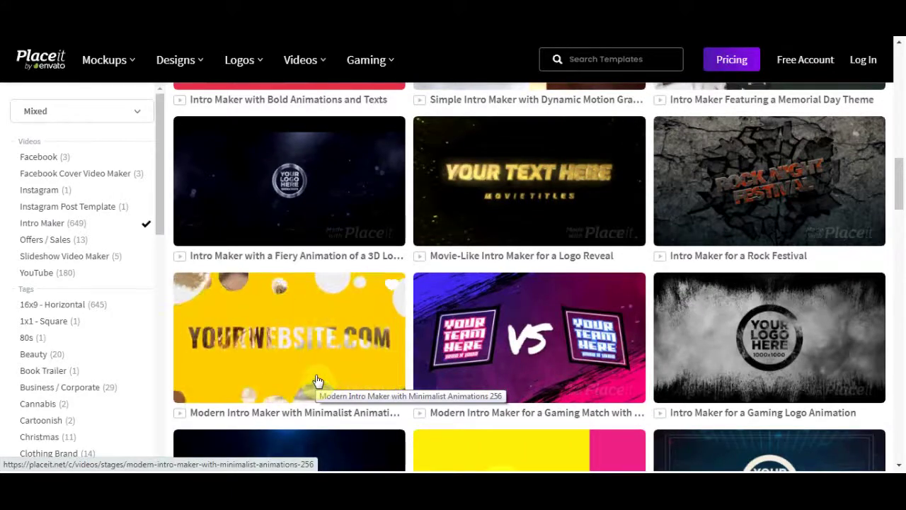
Preview intro thumbnails down to the Pets Video Intro Maker at the page's end.
mouse_move(583, 366)
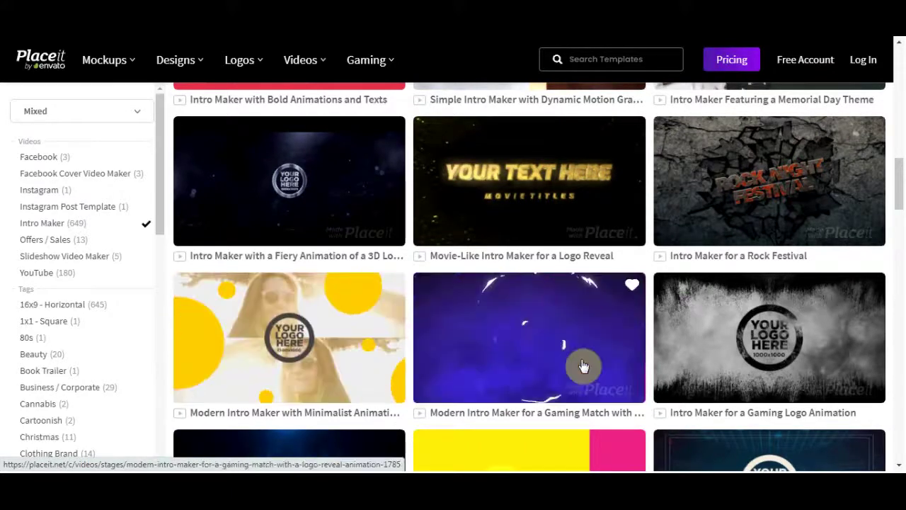
mouse_move(756, 358)
scroll(756, 297, "down", 1)
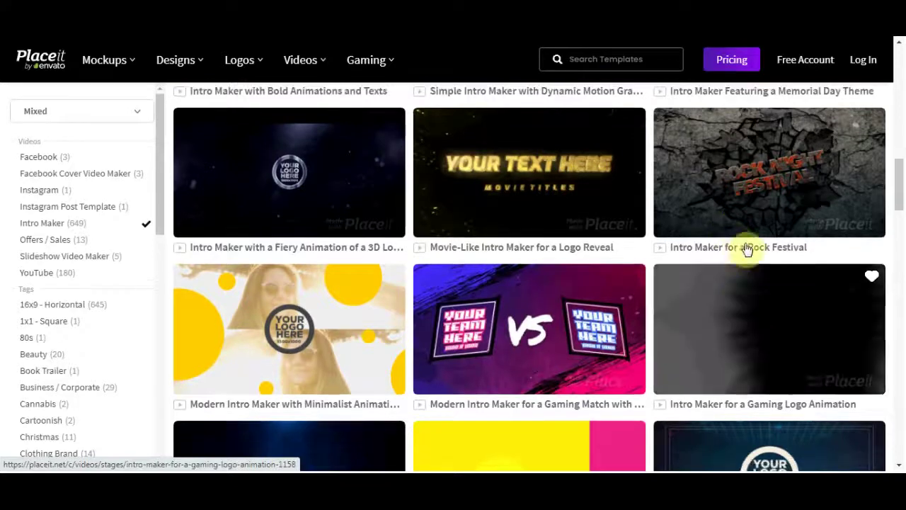
scroll(536, 304, "down", 3)
mouse_move(347, 279)
scroll(347, 279, "down", 2)
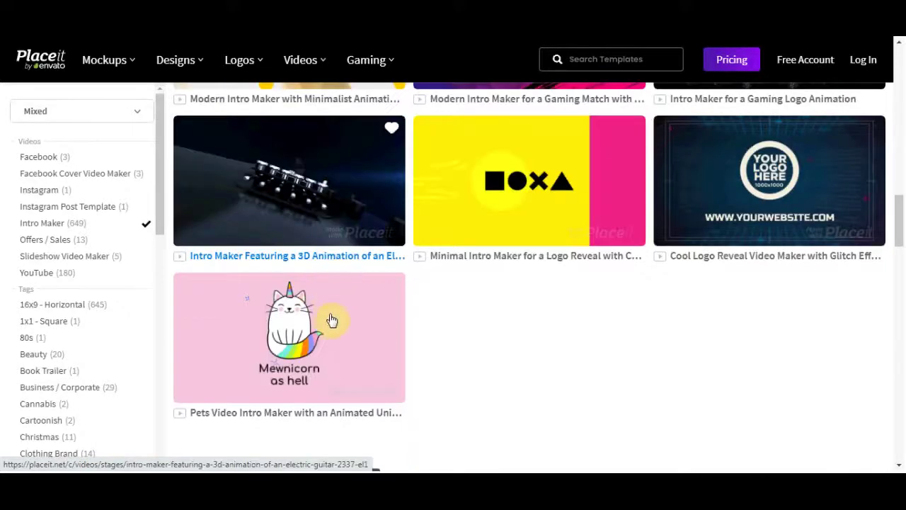
scroll(334, 326, "down", 2)
mouse_move(336, 330)
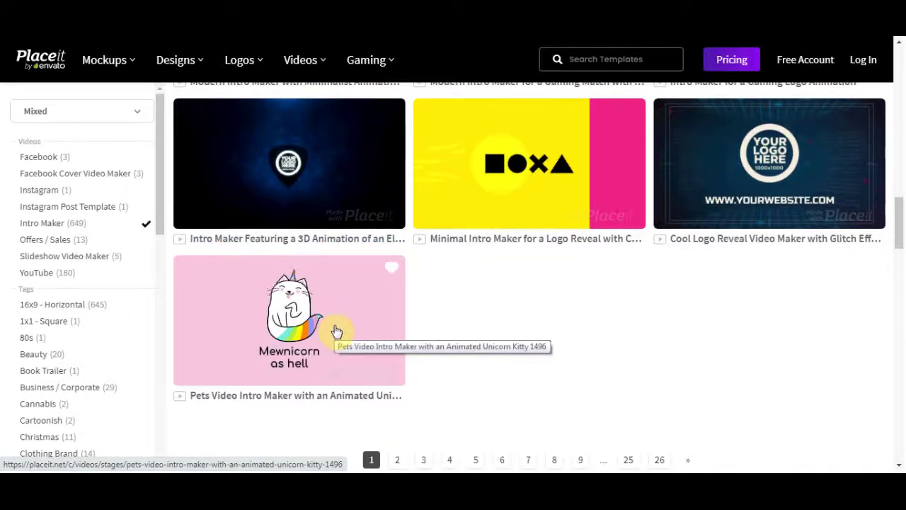
scroll(416, 413, "down", 2)
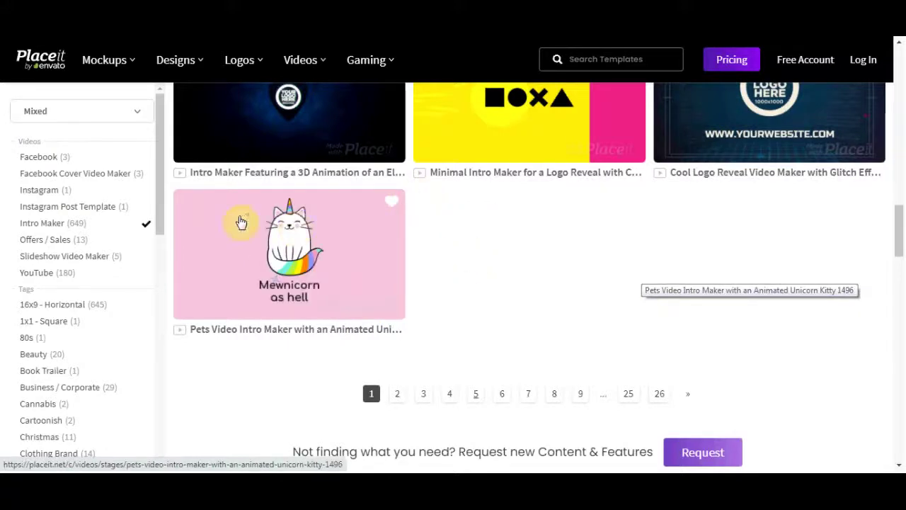
Preview logo-reveal intros, starting from Intro Maker with Animated Lines for a Logo Reveal.
scroll(588, 314, "up", 2)
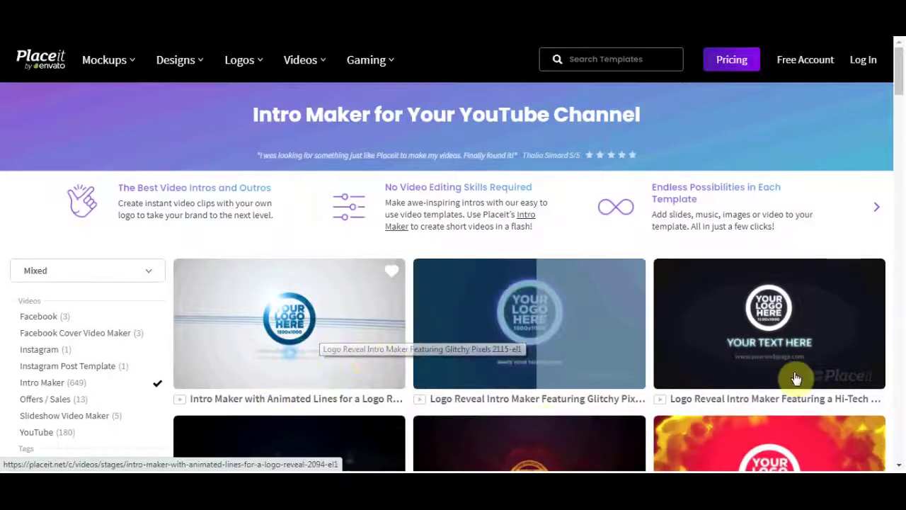
scroll(786, 375, "down", 2)
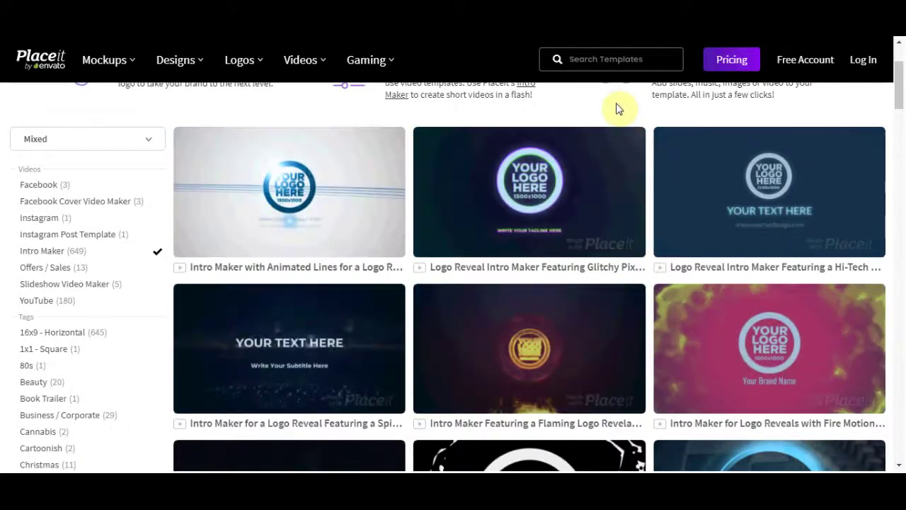
mouse_move(581, 213)
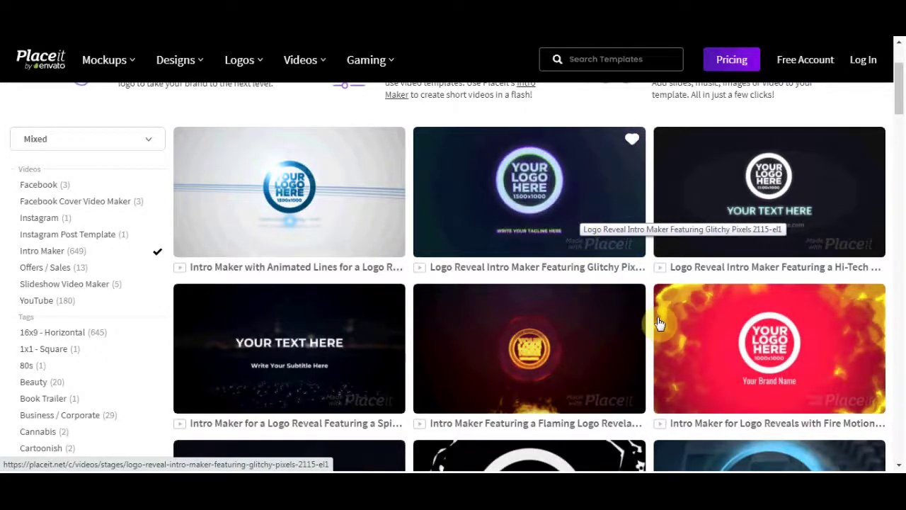
mouse_move(678, 351)
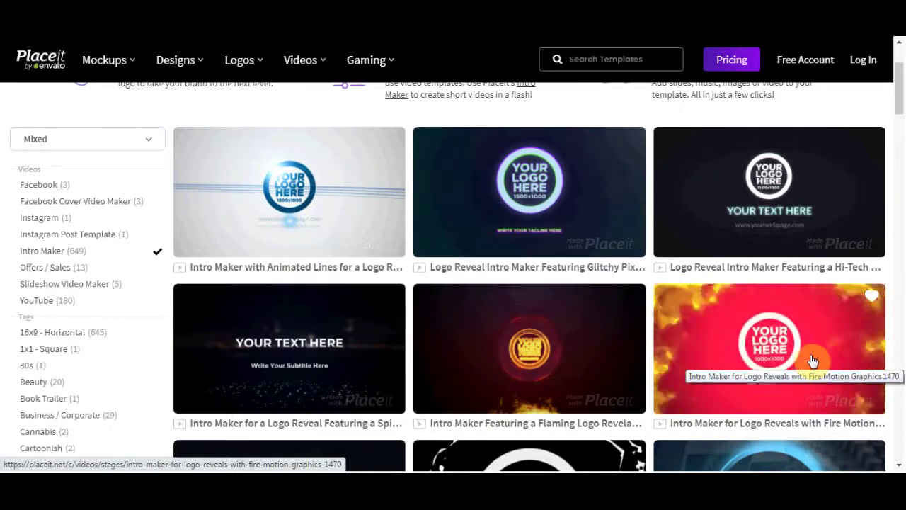
mouse_move(701, 225)
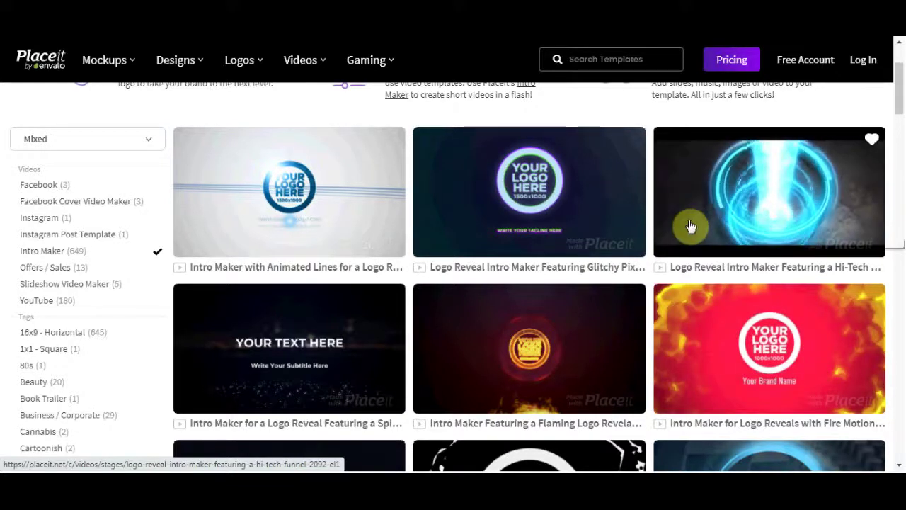
mouse_move(449, 314)
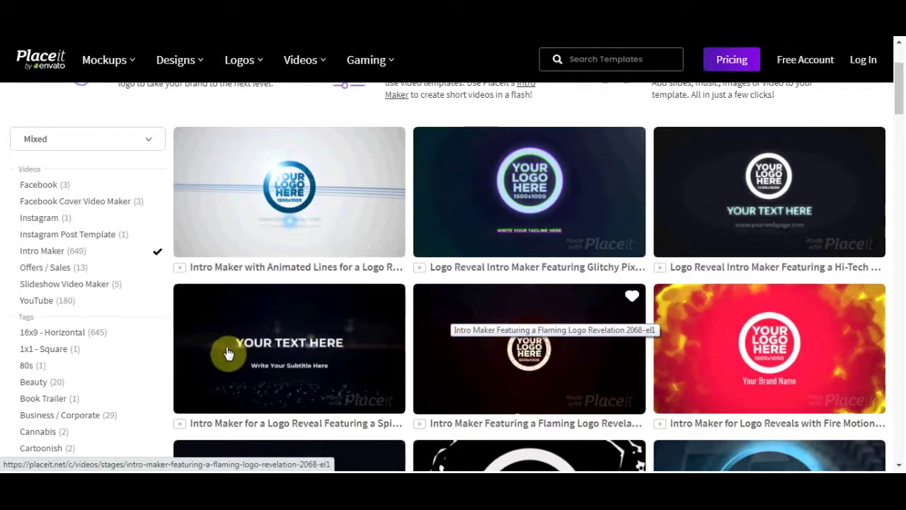
mouse_move(198, 347)
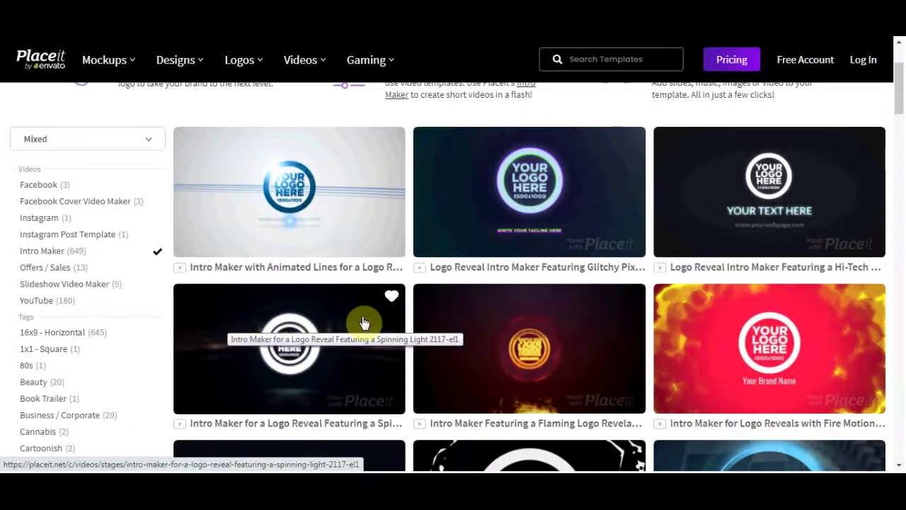
scroll(410, 166, "down", 2)
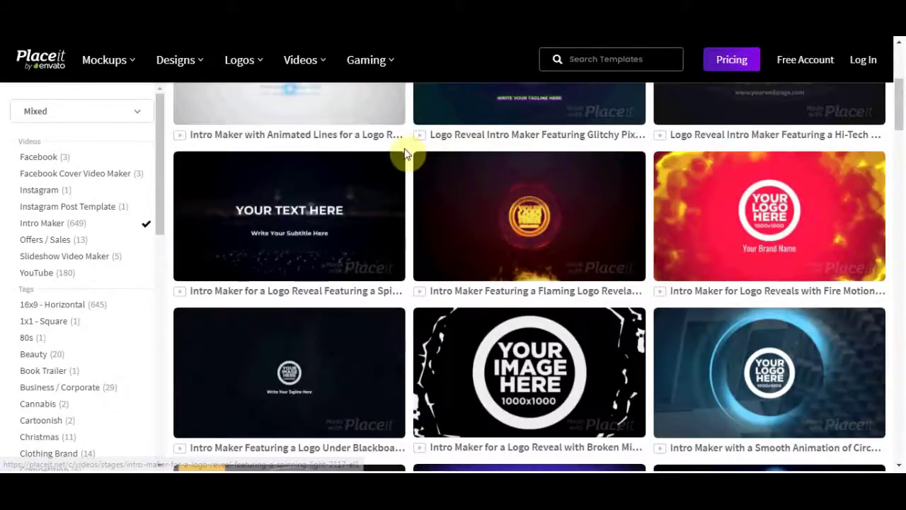
scroll(432, 205, "down", 1)
scroll(404, 162, "down", 3)
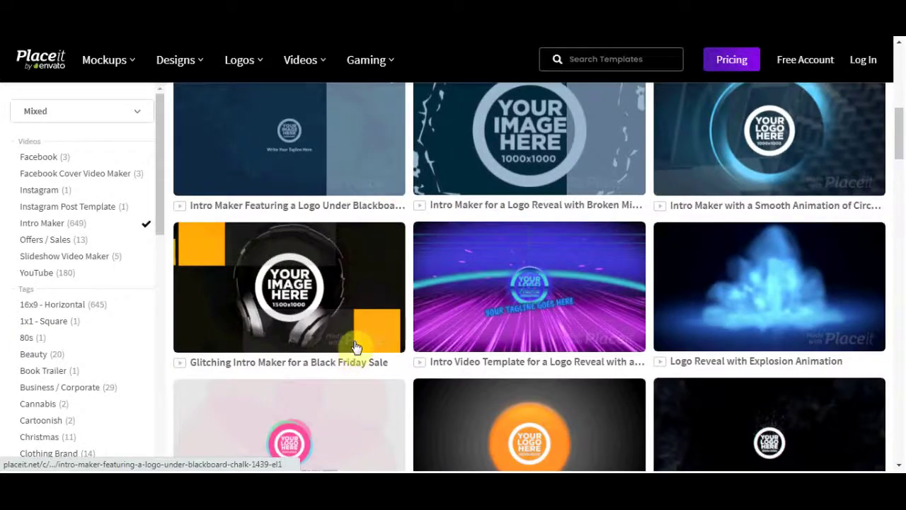
scroll(368, 333, "down", 1)
scroll(407, 290, "up", 5)
scroll(427, 255, "up", 2)
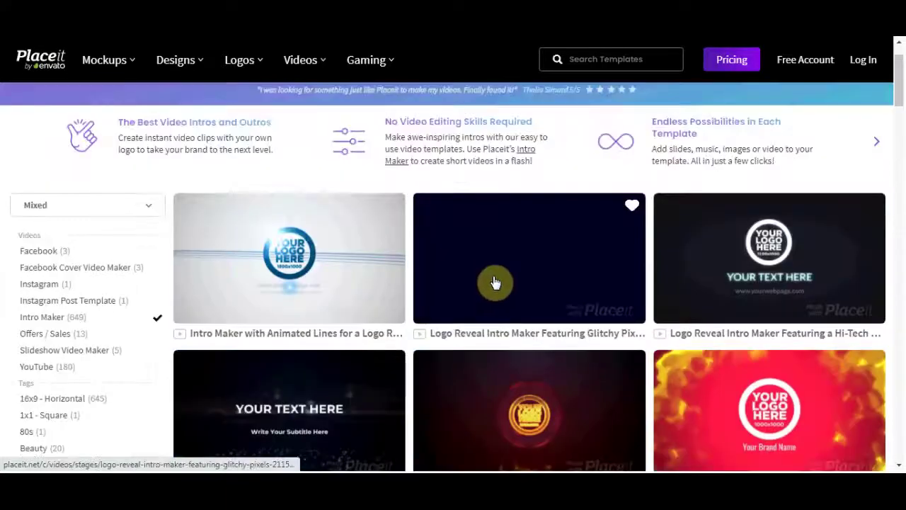